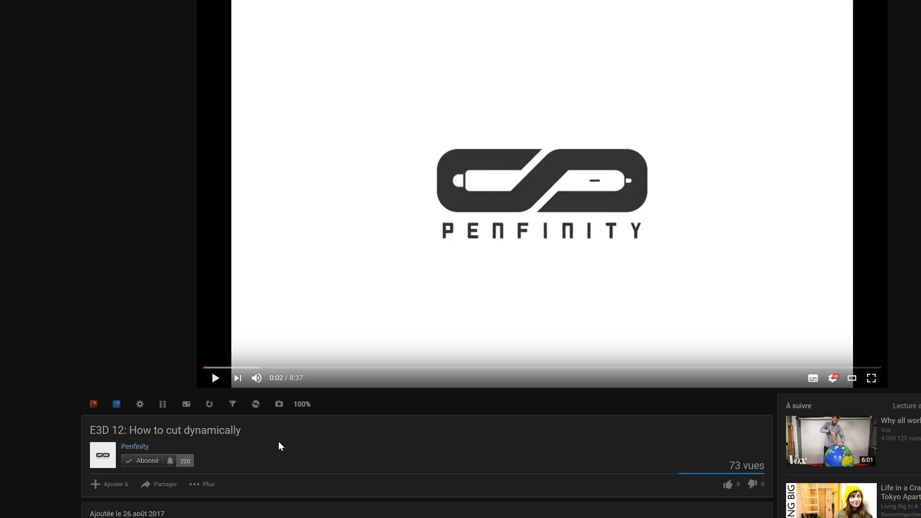
Step: Skip the E3D 12 dynamic-cut tutorial ahead to 1:02, then to around 8:15
{"action": "left_click", "coordinate": [285, 367]}
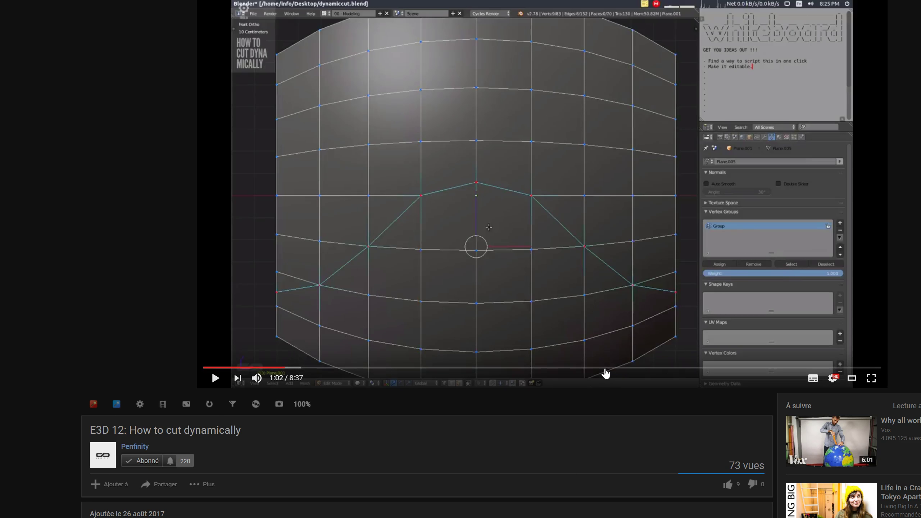
{"action": "left_click", "coordinate": [841, 368]}
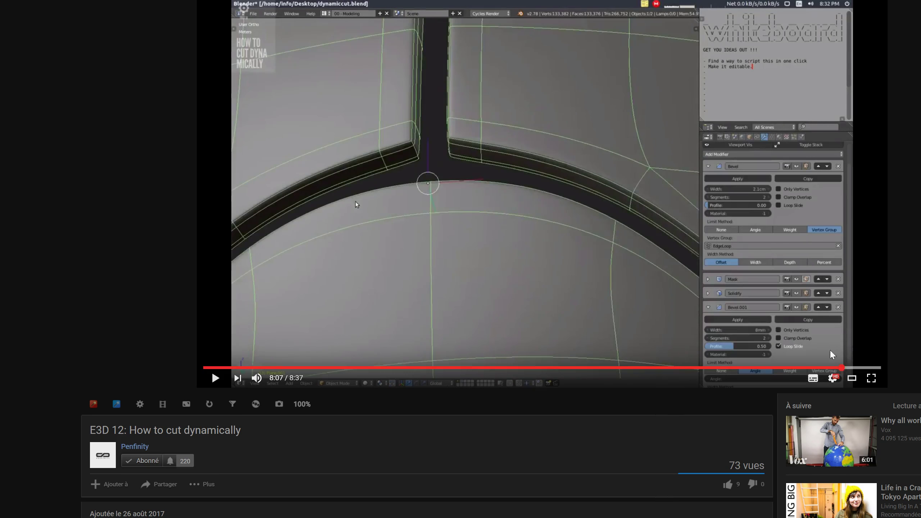
{"action": "left_click", "coordinate": [853, 368]}
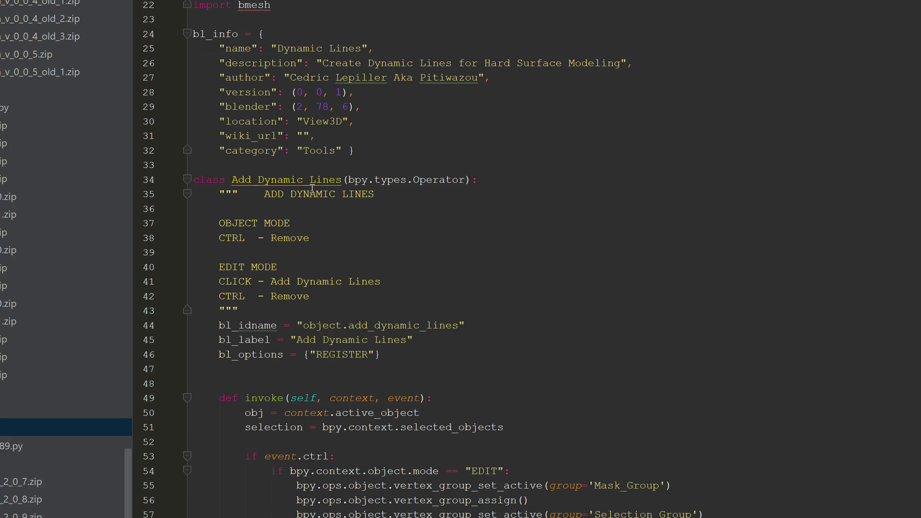
{"action": "scroll", "coordinate": [312, 188], "scroll_direction": "down", "scroll_amount": 3}
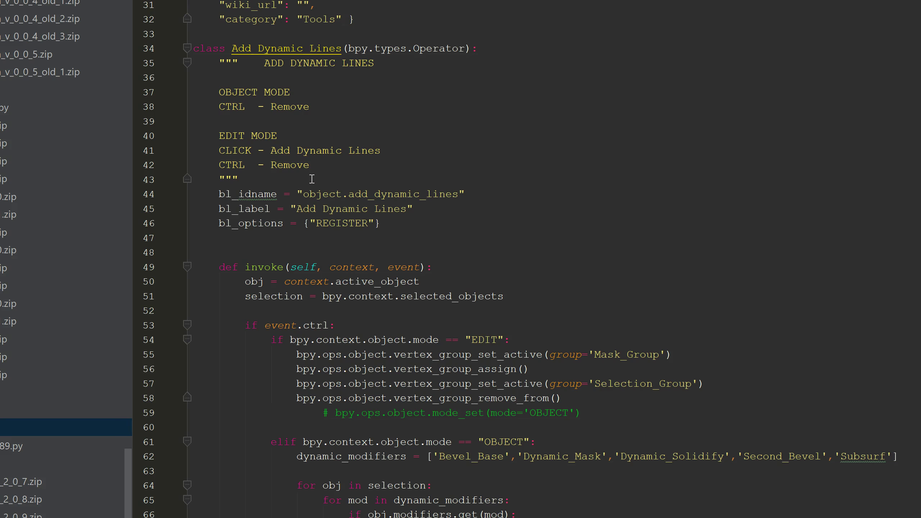
{"action": "scroll", "coordinate": [312, 179], "scroll_direction": "up", "scroll_amount": 5}
{"action": "scroll", "coordinate": [312, 179], "scroll_direction": "down", "scroll_amount": 7}
{"action": "scroll", "coordinate": [316, 178], "scroll_direction": "down", "scroll_amount": 16}
{"action": "scroll", "coordinate": [322, 177], "scroll_direction": "down", "scroll_amount": 12}
{"action": "scroll", "coordinate": [322, 176], "scroll_direction": "down", "scroll_amount": 16}
{"action": "scroll", "coordinate": [321, 176], "scroll_direction": "down", "scroll_amount": 7}
{"action": "scroll", "coordinate": [322, 177], "scroll_direction": "up", "scroll_amount": 5}
{"action": "scroll", "coordinate": [322, 177], "scroll_direction": "up", "scroll_amount": 5}
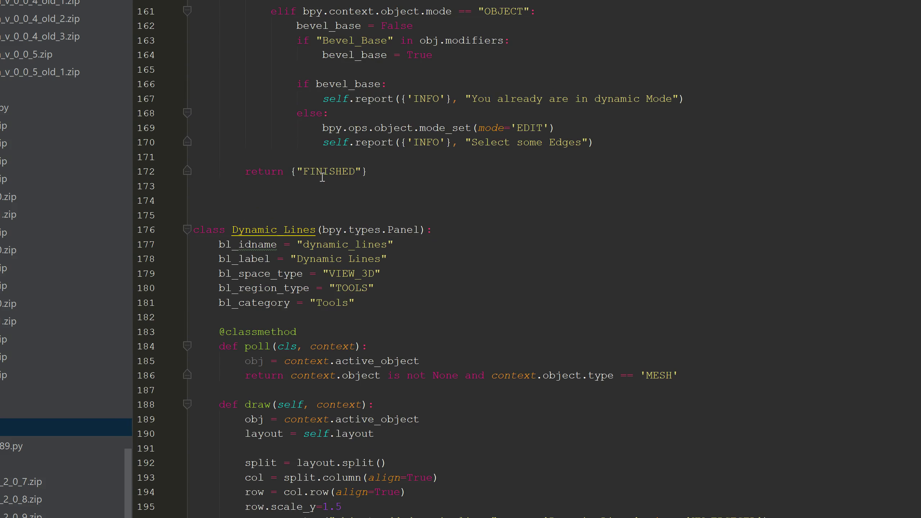
{"action": "scroll", "coordinate": [406, 148], "scroll_direction": "up", "scroll_amount": 1}
{"action": "scroll", "coordinate": [406, 147], "scroll_direction": "down", "scroll_amount": 4}
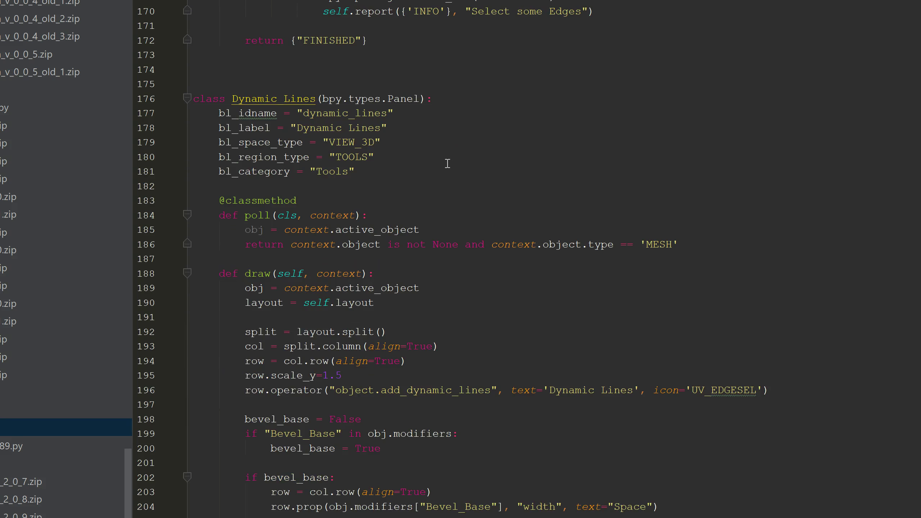
{"action": "scroll", "coordinate": [447, 163], "scroll_direction": "up", "scroll_amount": 11}
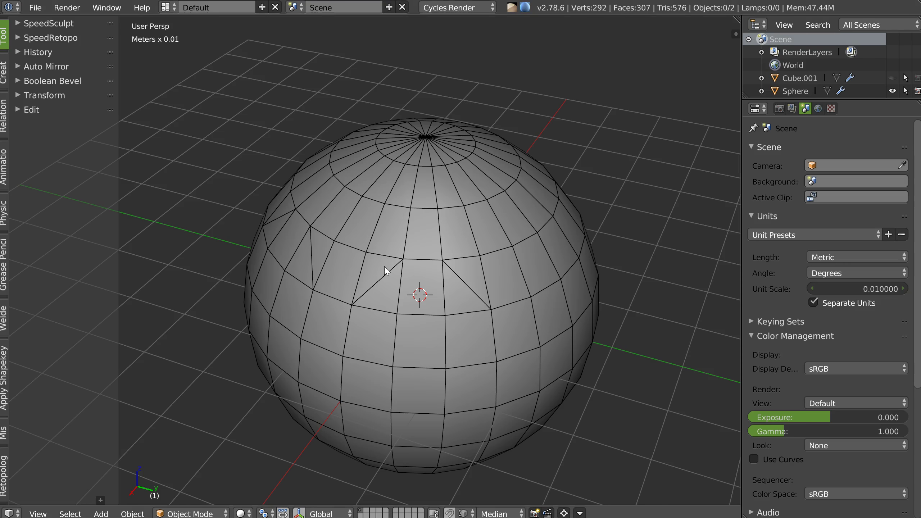
Step: Select the UV sphere and put it into Edit Mode
{"action": "mouse_move", "coordinate": [386, 267]}
{"action": "middle_mouse_down"}
{"action": "mouse_move", "coordinate": [407, 267]}
{"action": "mouse_move", "coordinate": [393, 287]}
{"action": "middle_mouse_up"}
{"action": "right_click", "coordinate": [396, 294]}
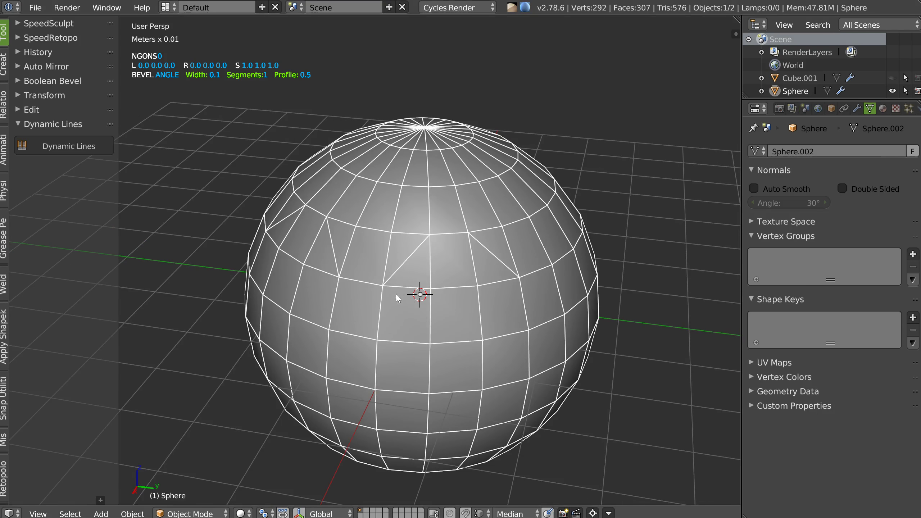
{"action": "middle_click_drag", "start_coordinate": [426, 250], "coordinate": [416, 260]}
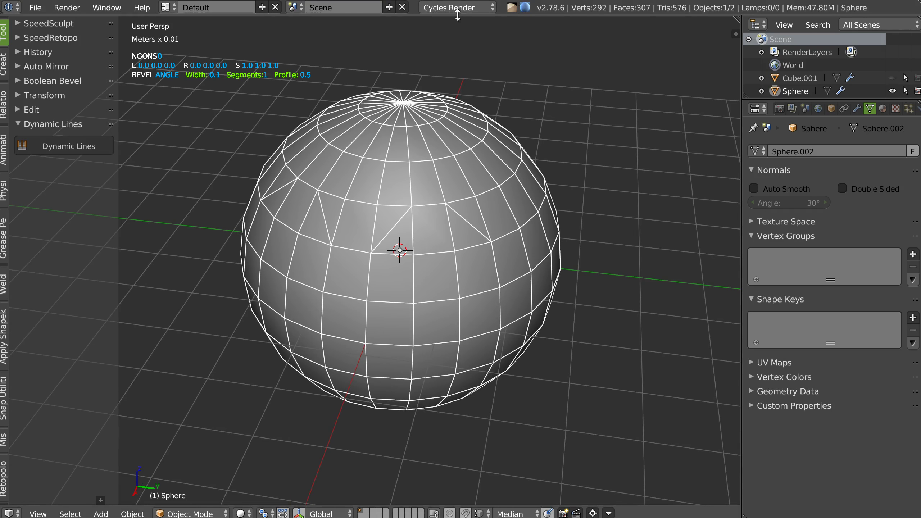
{"action": "key", "text": "Tab"}
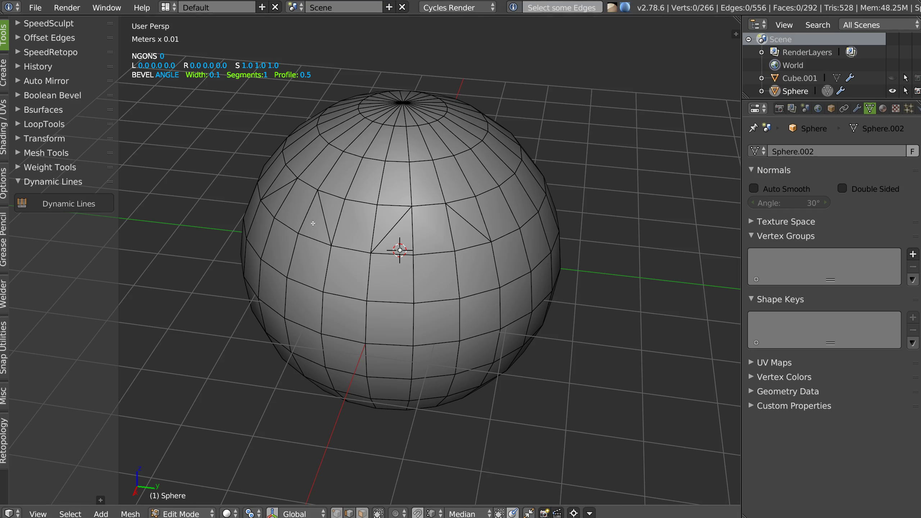
Step: Select a closed zigzag ring of edges around the sphere's upper half
{"action": "right_click", "coordinate": [272, 190], "text": "alt"}
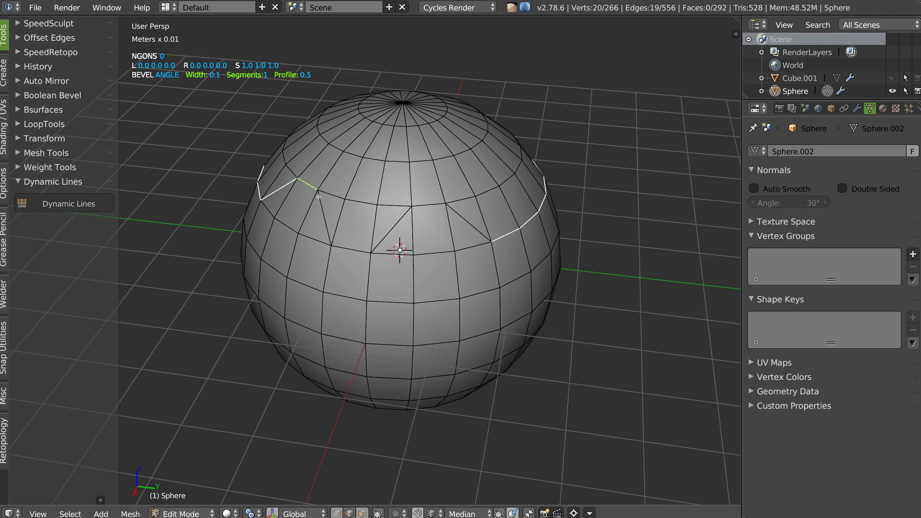
{"action": "right_click", "coordinate": [350, 248], "text": "shift"}
{"action": "right_click", "coordinate": [391, 229], "text": "shift"}
{"action": "right_click", "coordinate": [428, 205], "text": "shift"}
{"action": "right_click", "coordinate": [469, 222], "text": "shift"}
{"action": "middle_click_drag", "start_coordinate": [469, 222], "coordinate": [399, 236]}
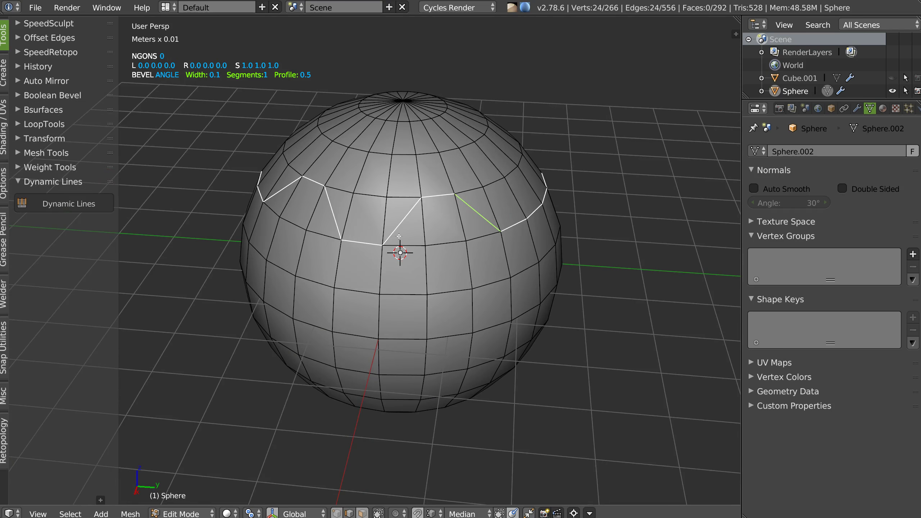
Step: Apply Dynamic Lines to the zigzag ring, then return to Object Mode to view the groove
{"action": "left_click", "coordinate": [61, 202]}
{"action": "mouse_move", "coordinate": [399, 225]}
{"action": "middle_mouse_down"}
{"action": "mouse_move", "coordinate": [422, 196]}
{"action": "mouse_move", "coordinate": [410, 206]}
{"action": "middle_mouse_up"}
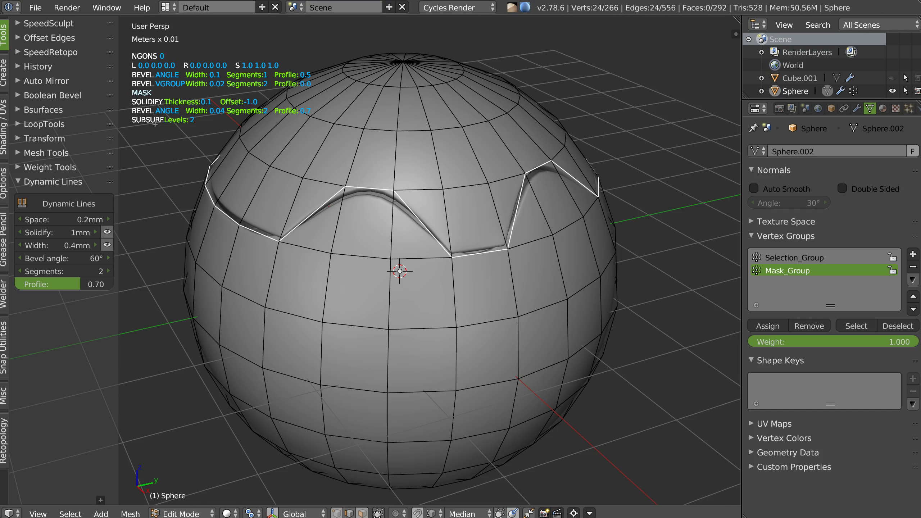
{"action": "middle_click_drag", "start_coordinate": [270, 168], "coordinate": [330, 179]}
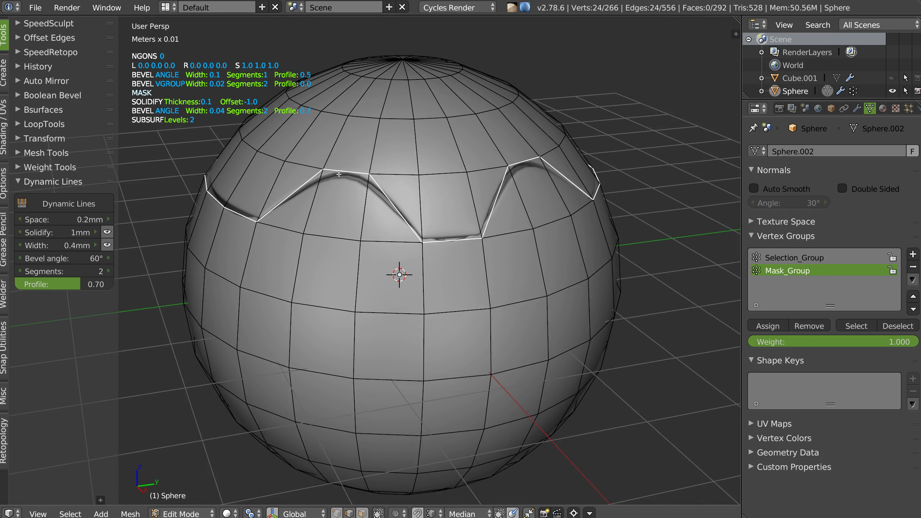
{"action": "scroll", "coordinate": [382, 183], "scroll_direction": "down", "scroll_amount": 2}
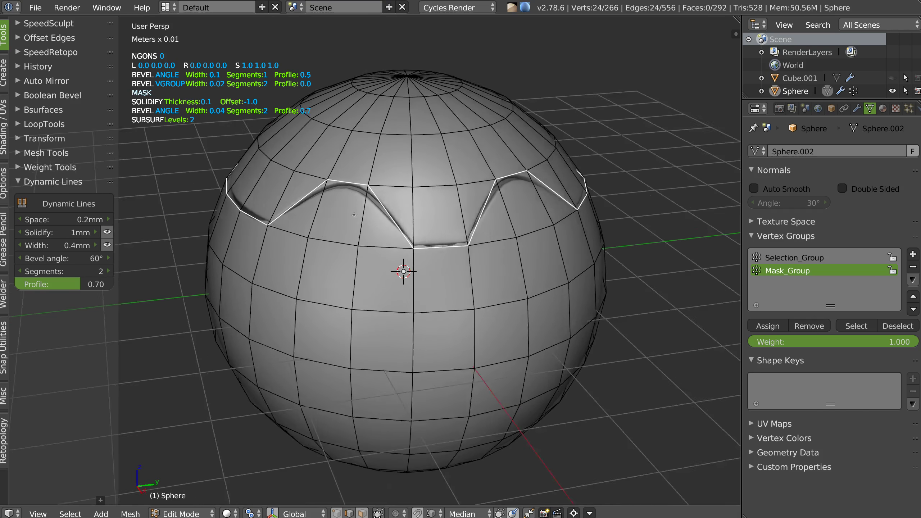
{"action": "key", "text": "Tab"}
{"action": "scroll", "coordinate": [308, 199], "scroll_direction": "up", "scroll_amount": 2}
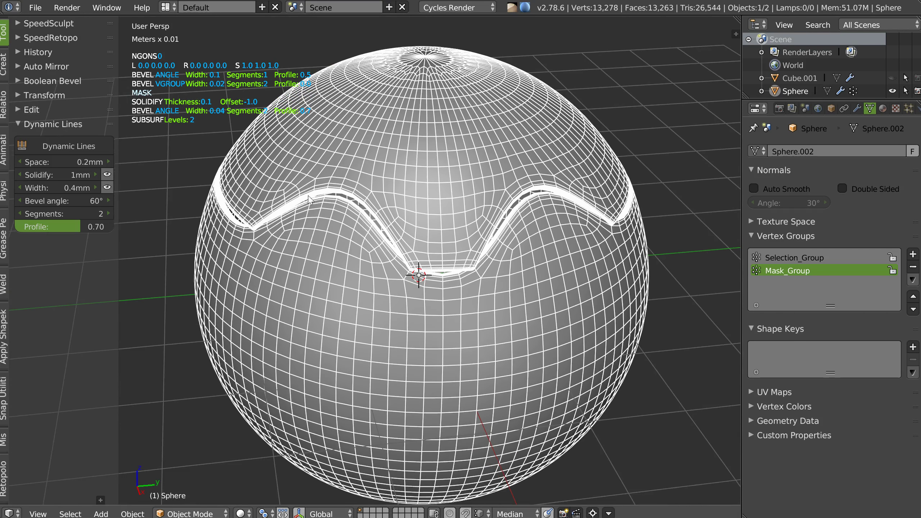
Step: Set the groove Space to 1mm and the Bevel angle to 64.4°
{"action": "left_click_drag", "start_coordinate": [51, 162], "coordinate": [57, 164]}
{"action": "left_click", "coordinate": [57, 163]}
{"action": "key", "text": "Return"}
{"action": "left_click_drag", "start_coordinate": [63, 202], "coordinate": [79, 201]}
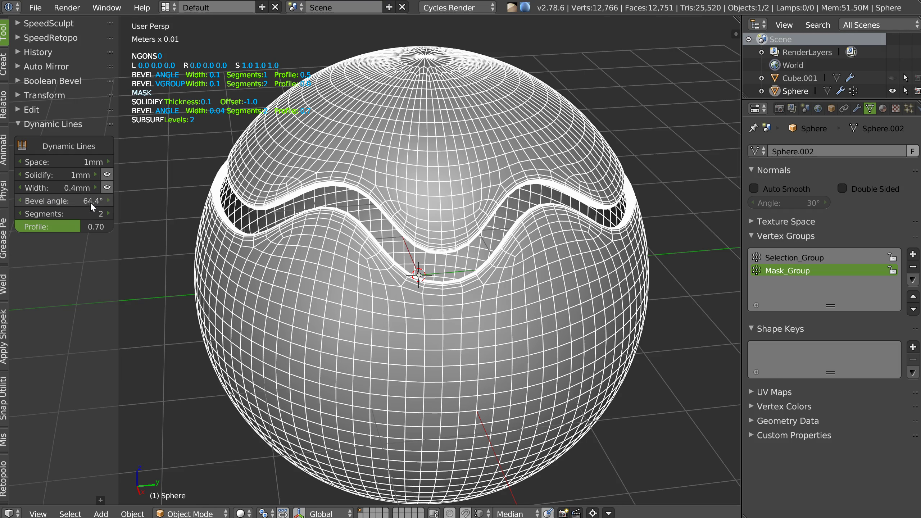
Step: Reduce the groove Space to 50µm (.05) and hide the wireframe overlay
{"action": "left_click", "coordinate": [63, 162]}
{"action": "left_click", "coordinate": [22, 162]}
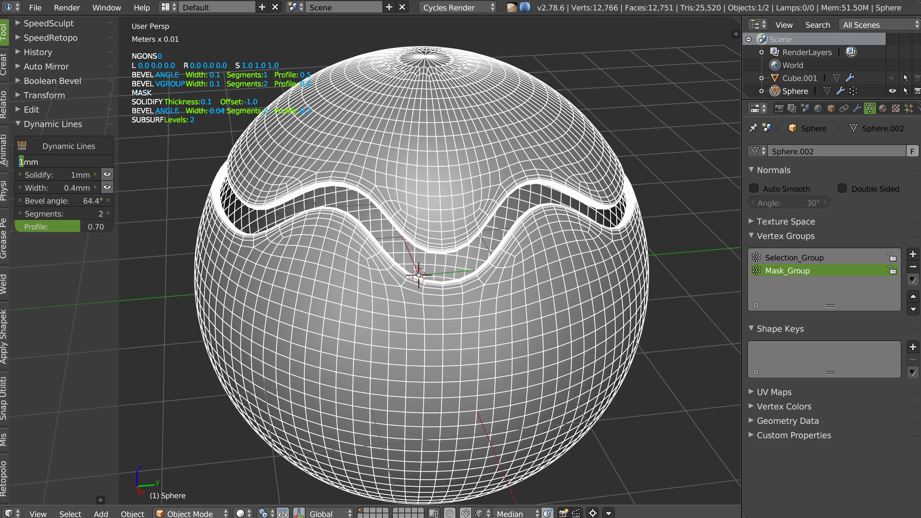
{"action": "type", "text": "0.05"}
{"action": "key", "text": "Return"}
{"action": "left_click", "coordinate": [43, 143]}
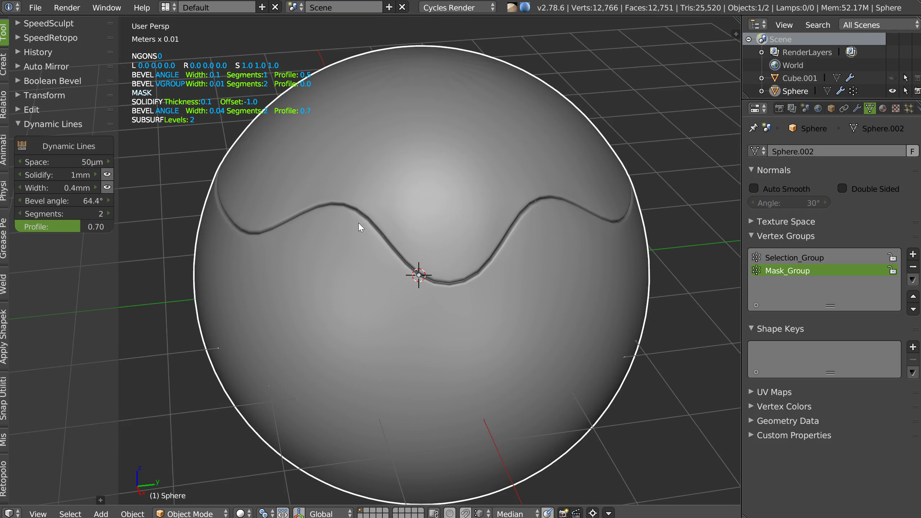
Step: Set Solidify thickness to 1.9mm and widen the groove bevel to 1mm with 1 segment
{"action": "middle_click_drag", "start_coordinate": [391, 238], "coordinate": [422, 199]}
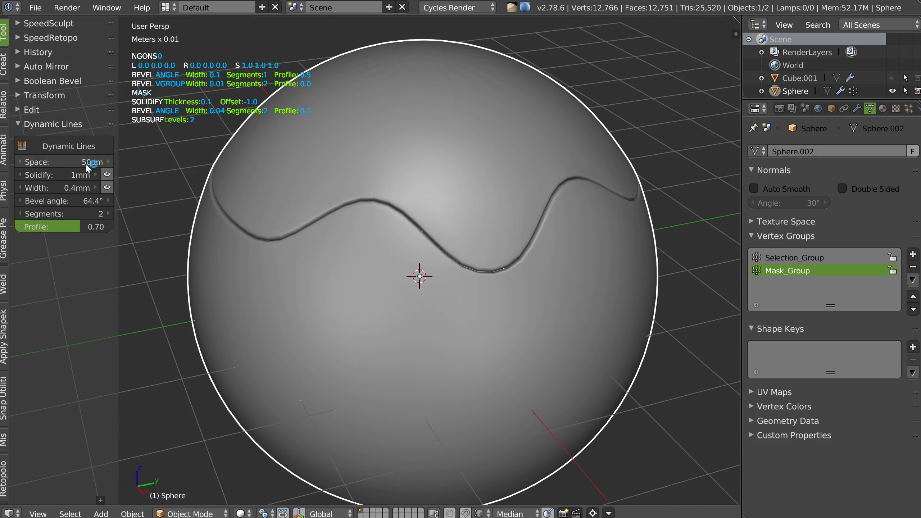
{"action": "left_click_drag", "start_coordinate": [55, 177], "coordinate": [61, 175]}
{"action": "mouse_move", "coordinate": [342, 215]}
{"action": "middle_mouse_down"}
{"action": "mouse_move", "coordinate": [361, 211]}
{"action": "mouse_move", "coordinate": [475, 257]}
{"action": "middle_mouse_up"}
{"action": "key", "text": "z"}
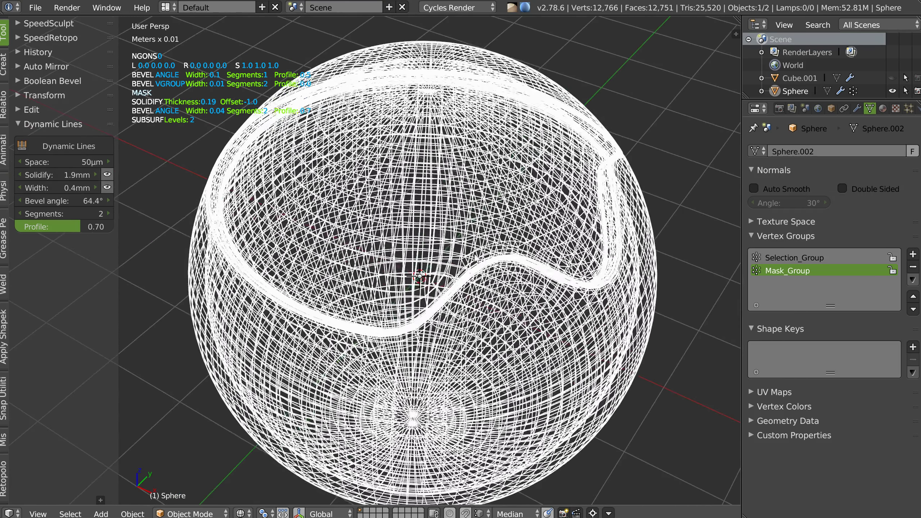
{"action": "key", "text": "z"}
{"action": "mouse_move", "coordinate": [452, 210]}
{"action": "middle_mouse_down"}
{"action": "mouse_move", "coordinate": [452, 226]}
{"action": "mouse_move", "coordinate": [389, 228]}
{"action": "mouse_move", "coordinate": [403, 194]}
{"action": "mouse_move", "coordinate": [384, 208]}
{"action": "middle_mouse_up"}
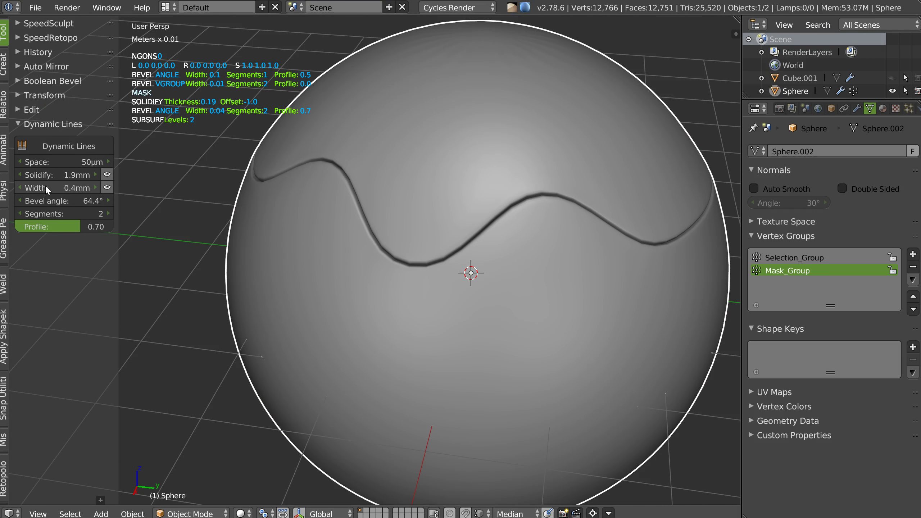
{"action": "left_click_drag", "start_coordinate": [45, 187], "coordinate": [58, 214]}
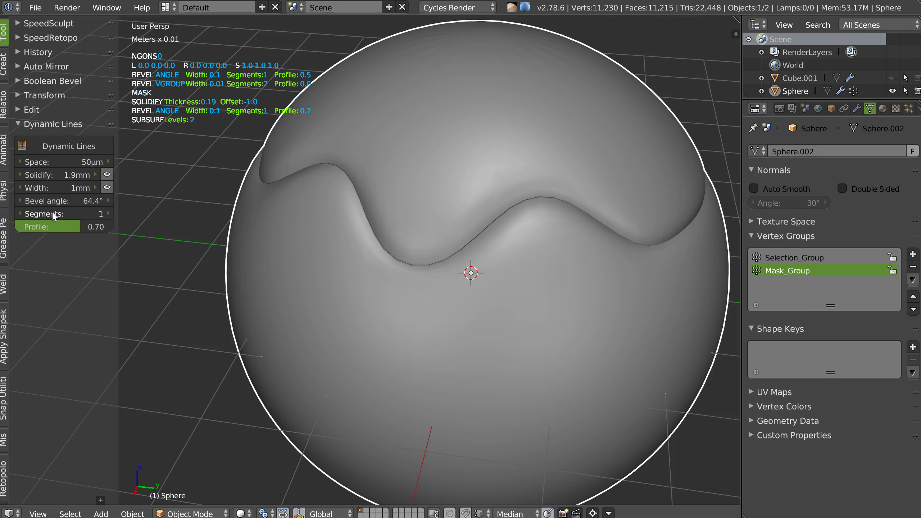
Step: Give the groove bevel 5 segments and a 0.9mm width
{"action": "left_click_drag", "start_coordinate": [51, 211], "coordinate": [67, 213]}
{"action": "mouse_move", "coordinate": [292, 203]}
{"action": "middle_mouse_down"}
{"action": "mouse_move", "coordinate": [392, 189]}
{"action": "mouse_move", "coordinate": [299, 181]}
{"action": "mouse_move", "coordinate": [275, 203]}
{"action": "mouse_move", "coordinate": [218, 209]}
{"action": "middle_mouse_up"}
{"action": "left_click", "coordinate": [108, 214]}
{"action": "left_click_drag", "start_coordinate": [83, 226], "coordinate": [36, 226]}
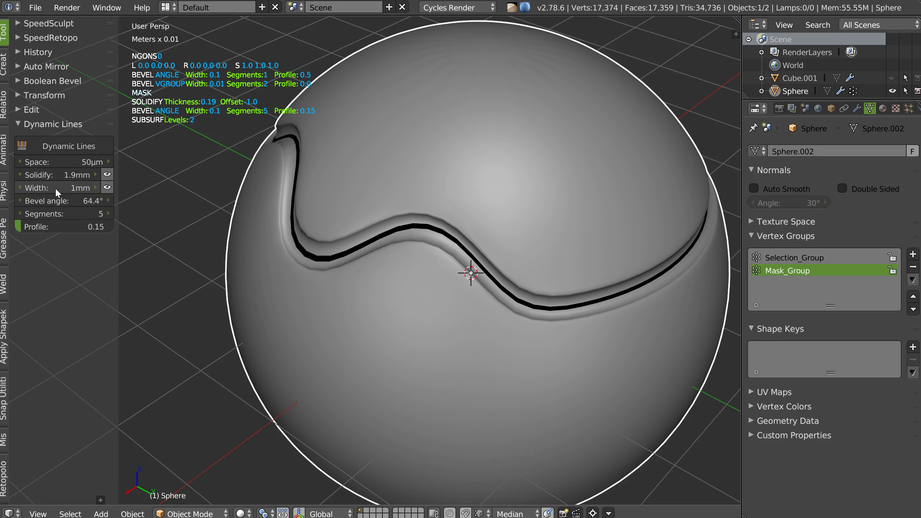
{"action": "left_click_drag", "start_coordinate": [53, 187], "coordinate": [52, 187]}
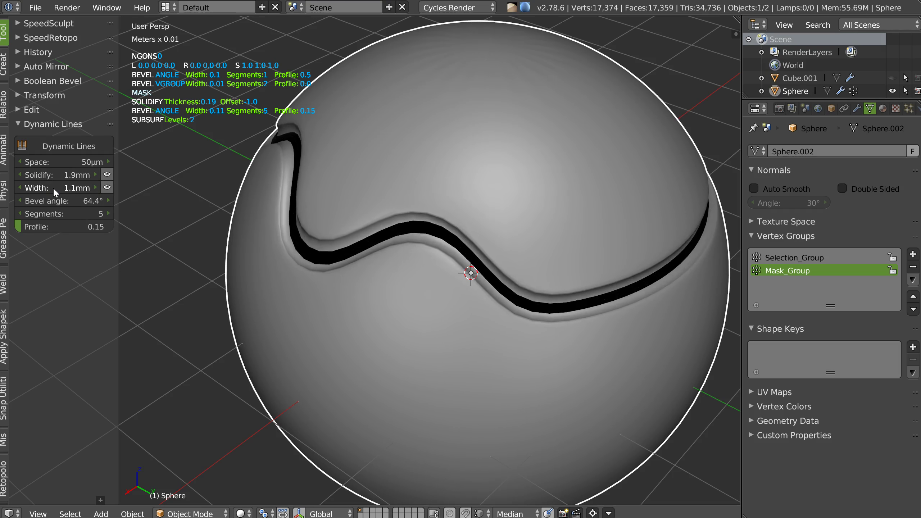
Step: Raise the groove bevel profile to 0.26 for a rounded rim
{"action": "mouse_move", "coordinate": [256, 199]}
{"action": "middle_mouse_down"}
{"action": "mouse_move", "coordinate": [348, 186]}
{"action": "mouse_move", "coordinate": [319, 187]}
{"action": "middle_mouse_up"}
{"action": "left_click_drag", "start_coordinate": [34, 228], "coordinate": [39, 228]}
{"action": "mouse_move", "coordinate": [203, 218]}
{"action": "middle_mouse_down"}
{"action": "mouse_move", "coordinate": [369, 185]}
{"action": "mouse_move", "coordinate": [455, 195]}
{"action": "mouse_move", "coordinate": [403, 199]}
{"action": "middle_mouse_up"}
{"action": "scroll", "coordinate": [234, 222], "scroll_direction": "down", "scroll_amount": 3}
{"action": "scroll", "coordinate": [369, 184], "scroll_direction": "up", "scroll_amount": 2}
Step: Toggle Solidify, final bevel and subdivision smoothing on and off to compare the groove
{"action": "left_click", "coordinate": [107, 175]}
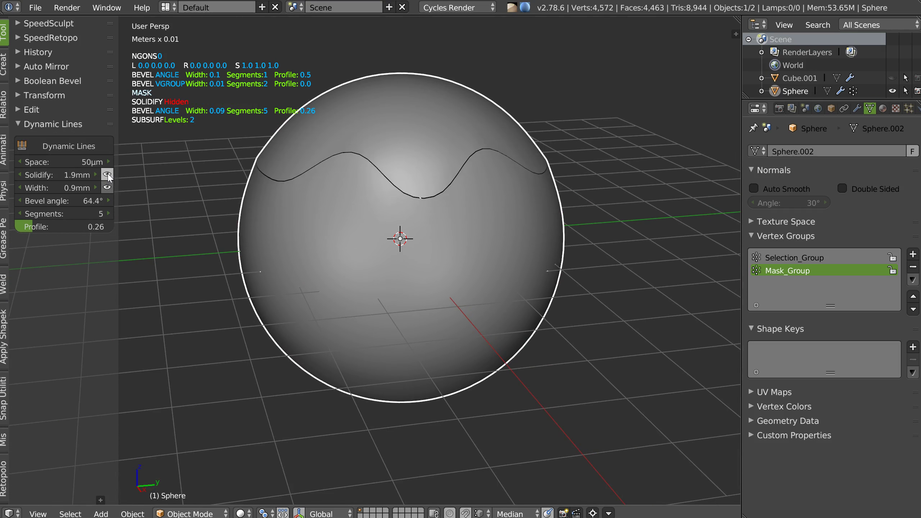
{"action": "left_click", "coordinate": [107, 174]}
{"action": "left_click", "coordinate": [107, 188]}
{"action": "left_click", "coordinate": [107, 187]}
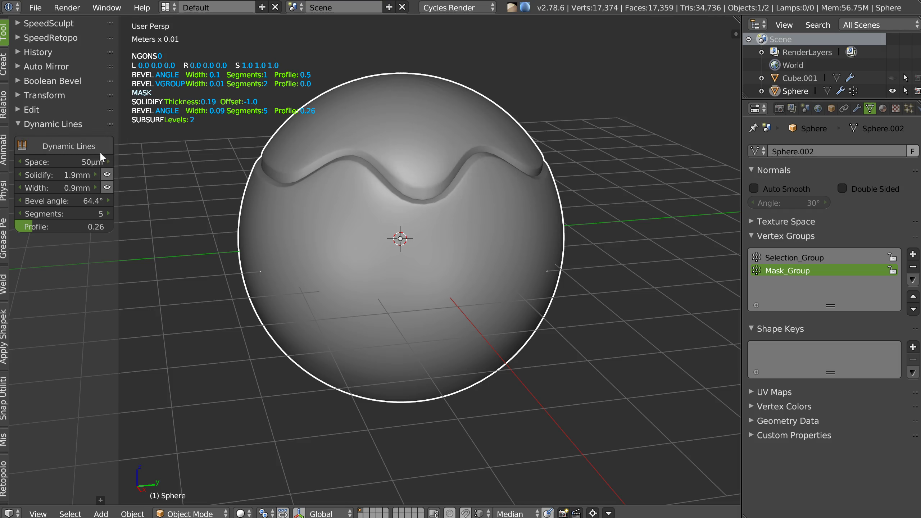
{"action": "mouse_move", "coordinate": [423, 205]}
{"action": "middle_mouse_down"}
{"action": "mouse_move", "coordinate": [431, 209]}
{"action": "mouse_move", "coordinate": [295, 287]}
{"action": "middle_mouse_up"}
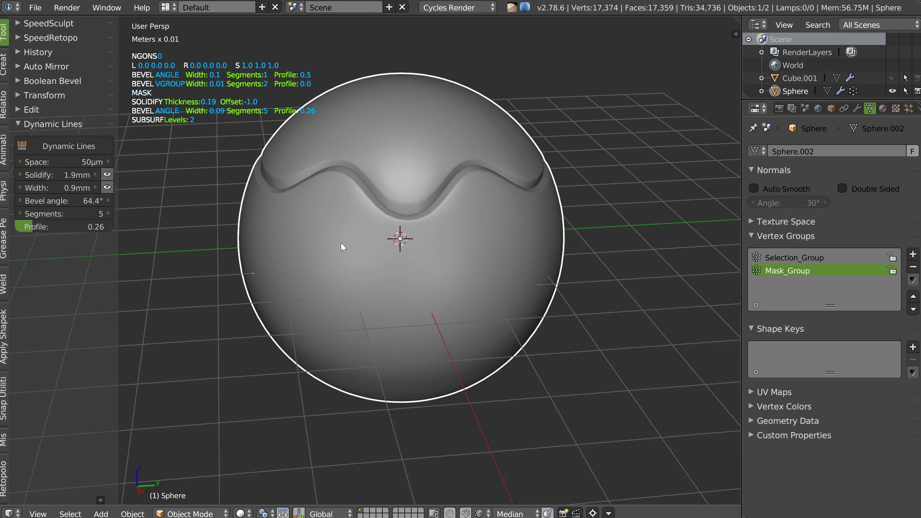
{"action": "key", "text": "ctrl+2"}
{"action": "key", "text": "ctrl+2"}
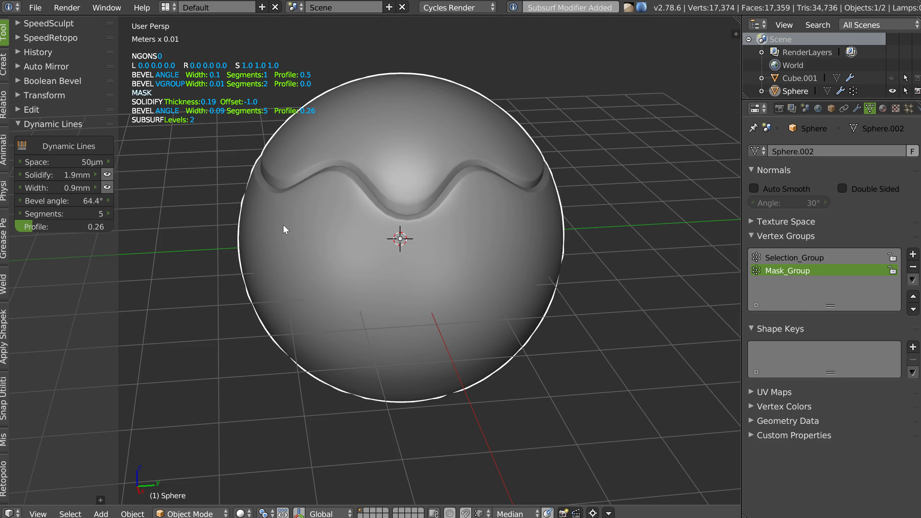
{"action": "key", "text": "ctrl+2"}
{"action": "key", "text": "ctrl+2"}
{"action": "middle_click_drag", "start_coordinate": [368, 201], "coordinate": [353, 212]}
{"action": "scroll", "coordinate": [386, 210], "scroll_direction": "up", "scroll_amount": 3}
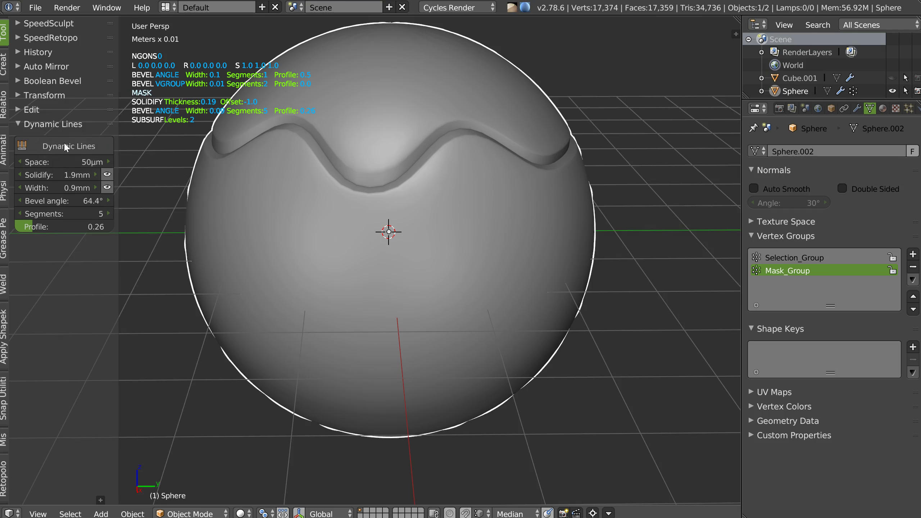
Step: Keep the modifiers, confirm 50µm spacing, and round the groove with a smooth 5-segment bevel
{"action": "left_click", "coordinate": [63, 142], "text": "ctrl"}
{"action": "key", "text": "ctrl+z"}
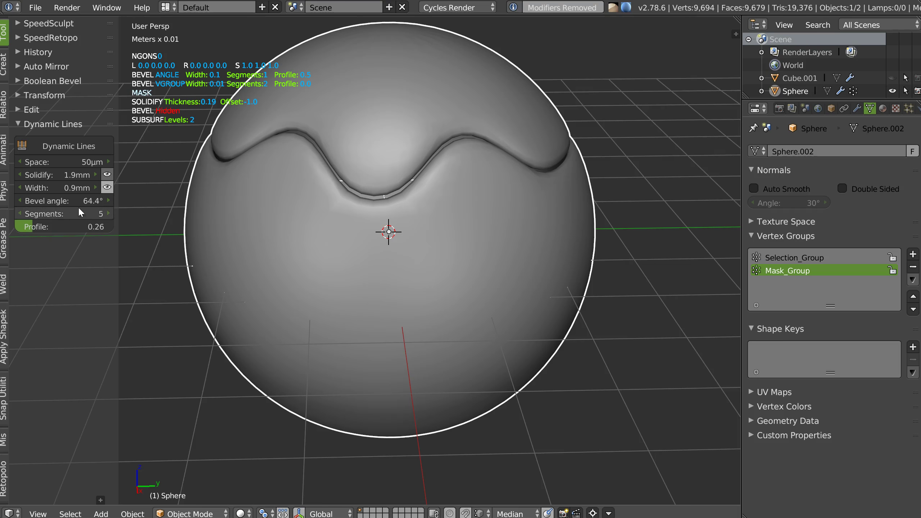
{"action": "left_click", "coordinate": [72, 162]}
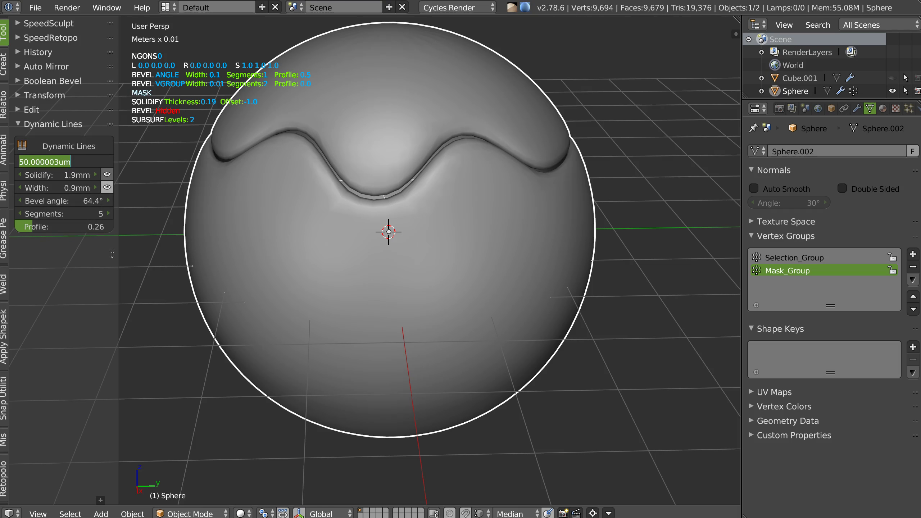
{"action": "key", "text": "Return"}
{"action": "left_click", "coordinate": [107, 174]}
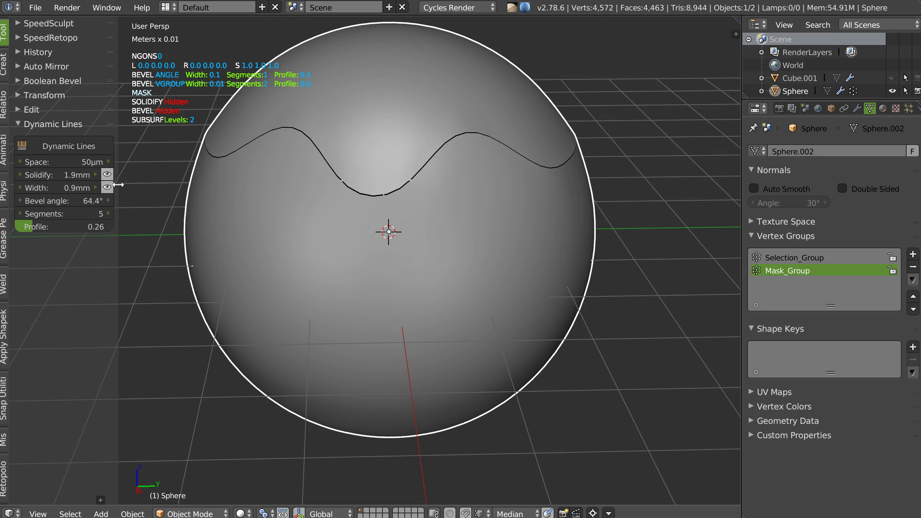
{"action": "left_click", "coordinate": [106, 189]}
{"action": "middle_click_drag", "start_coordinate": [178, 203], "coordinate": [277, 197]}
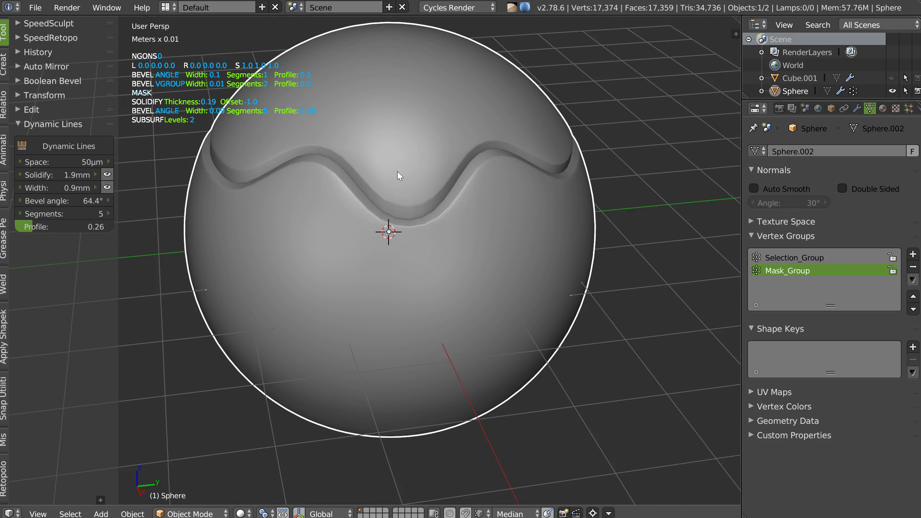
Step: In Edit Mode, cut a Dynamic Lines groove along the edge loop around the sphere's middle
{"action": "key", "text": "Tab"}
{"action": "right_click", "coordinate": [430, 273], "text": "alt"}
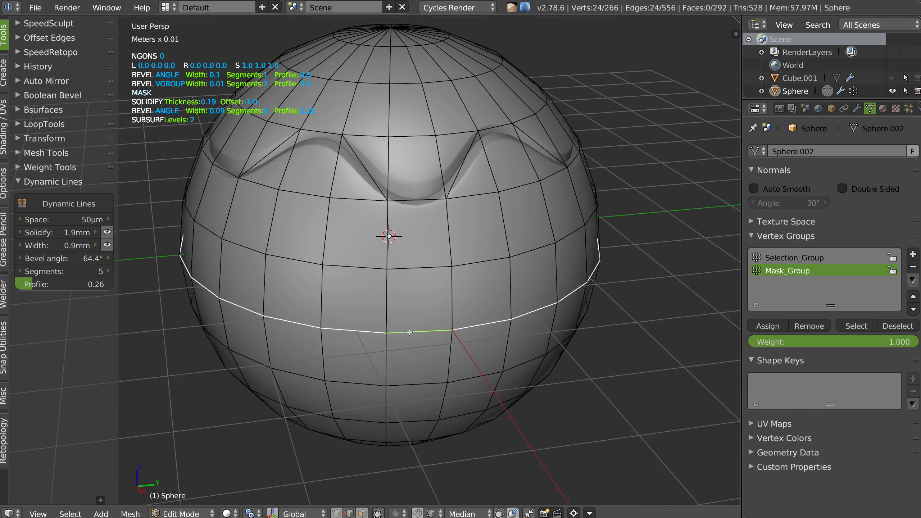
{"action": "middle_click_drag", "start_coordinate": [430, 274], "coordinate": [421, 254]}
{"action": "left_click", "coordinate": [68, 203]}
{"action": "mouse_move", "coordinate": [399, 283]}
{"action": "middle_mouse_down"}
{"action": "mouse_move", "coordinate": [399, 257]}
{"action": "mouse_move", "coordinate": [402, 298]}
{"action": "middle_mouse_up"}
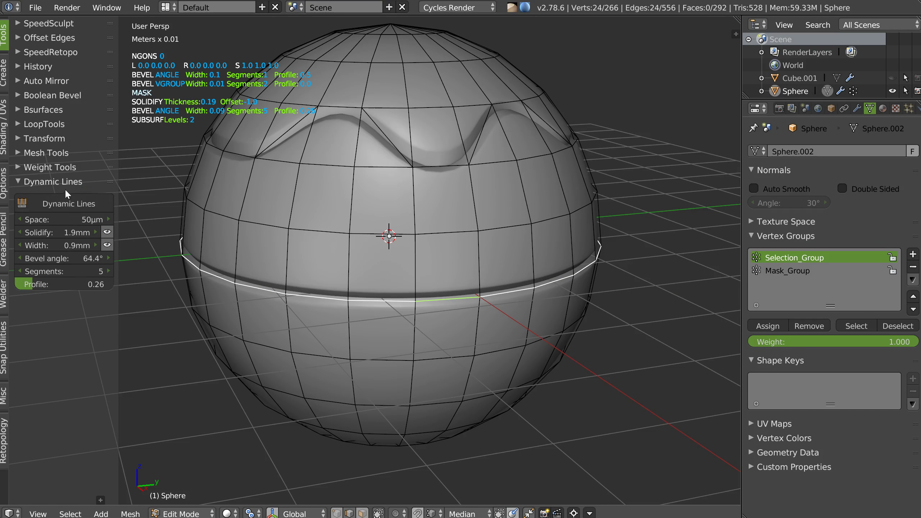
{"action": "left_click", "coordinate": [68, 203]}
{"action": "mouse_move", "coordinate": [373, 218]}
{"action": "middle_mouse_down"}
{"action": "mouse_move", "coordinate": [366, 237]}
{"action": "mouse_move", "coordinate": [419, 238]}
{"action": "middle_mouse_up"}
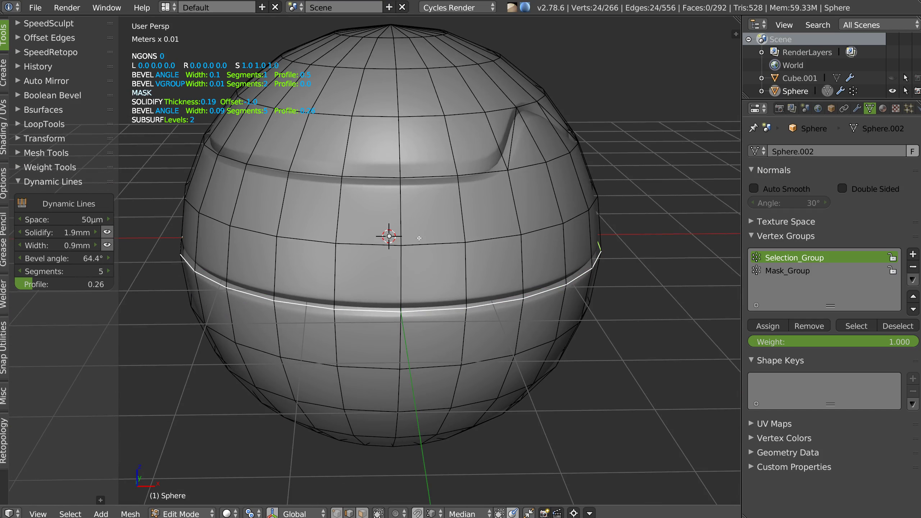
Step: Cut Dynamic Lines along three vertical edge pairs above the equator groove
{"action": "right_click", "coordinate": [398, 277], "text": "alt"}
{"action": "right_click", "coordinate": [273, 208], "text": "alt+shift"}
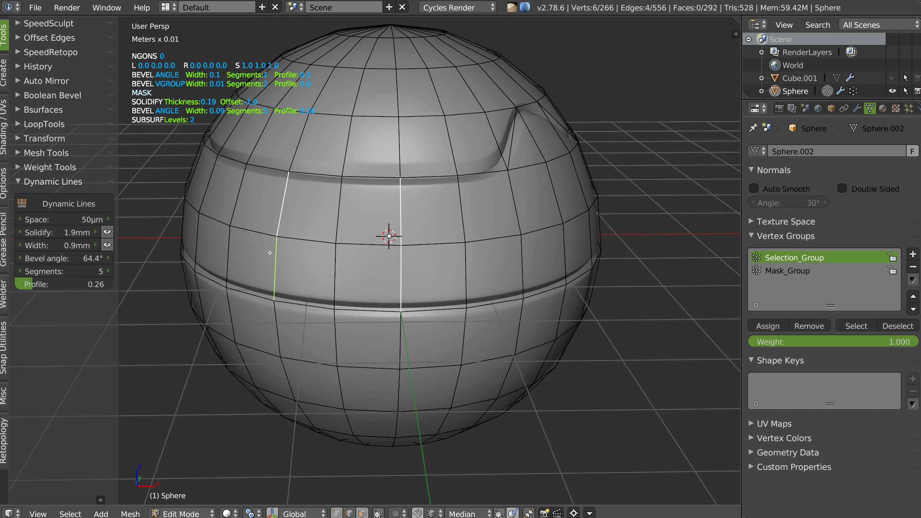
{"action": "right_click", "coordinate": [209, 181], "text": "alt+shift"}
{"action": "left_click", "coordinate": [67, 210]}
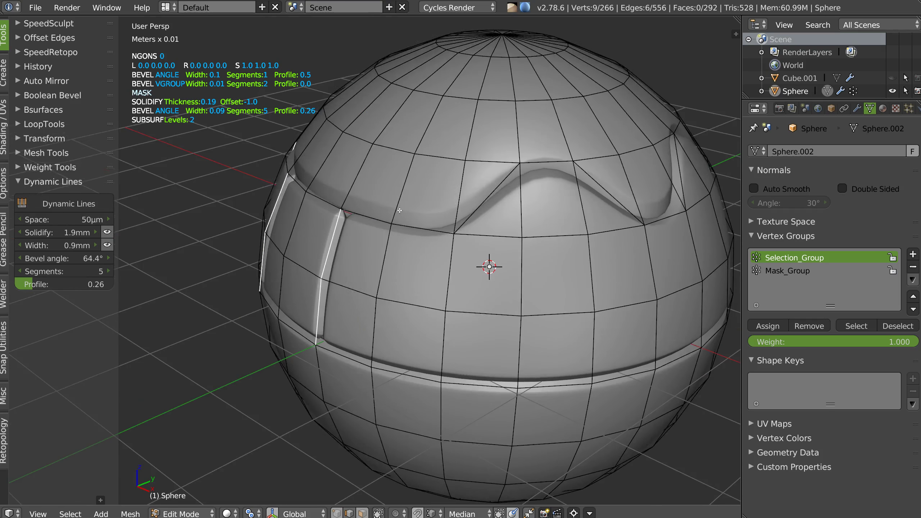
{"action": "middle_click_drag", "start_coordinate": [454, 232], "coordinate": [472, 194]}
{"action": "scroll", "coordinate": [471, 195], "scroll_direction": "down", "scroll_amount": 3}
{"action": "mouse_move", "coordinate": [417, 211]}
{"action": "middle_mouse_down"}
{"action": "mouse_move", "coordinate": [475, 213]}
{"action": "mouse_move", "coordinate": [443, 214]}
{"action": "middle_mouse_up"}
{"action": "scroll", "coordinate": [431, 206], "scroll_direction": "up", "scroll_amount": 2}
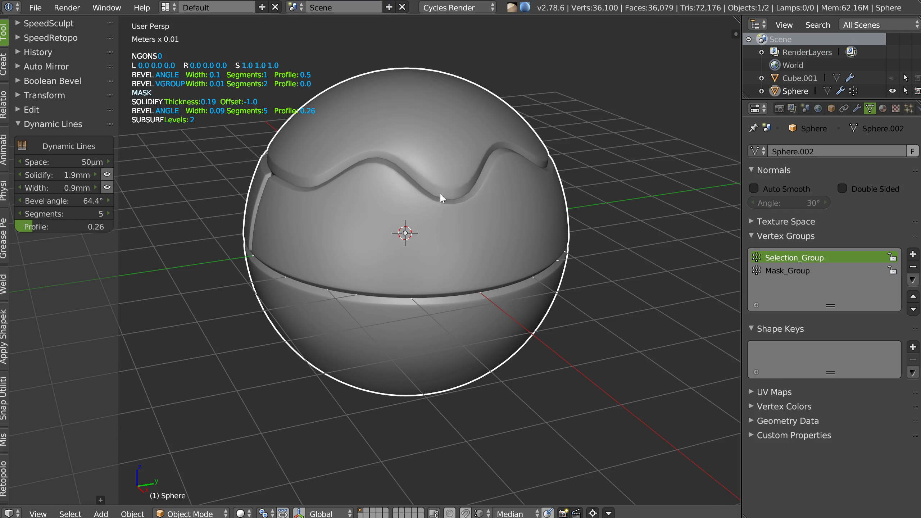
Step: Return the sphere to Object Mode and collapse all panels in its modifier stack
{"action": "key", "text": "Tab"}
{"action": "mouse_move", "coordinate": [440, 248]}
{"action": "middle_mouse_down"}
{"action": "mouse_move", "coordinate": [449, 209]}
{"action": "mouse_move", "coordinate": [431, 212]}
{"action": "middle_mouse_up"}
{"action": "key", "text": "Tab"}
{"action": "left_click", "coordinate": [431, 212]}
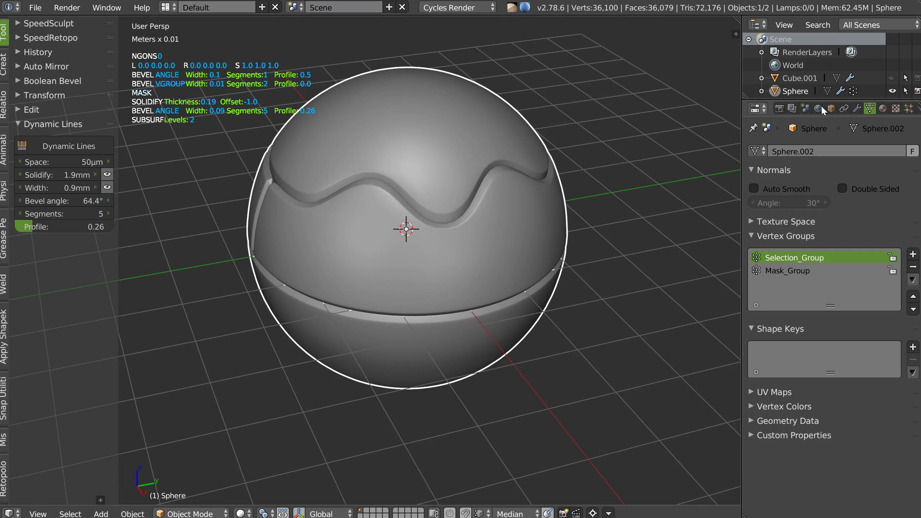
{"action": "left_click", "coordinate": [857, 108]}
{"action": "left_click", "coordinate": [756, 127], "text": "ctrl"}
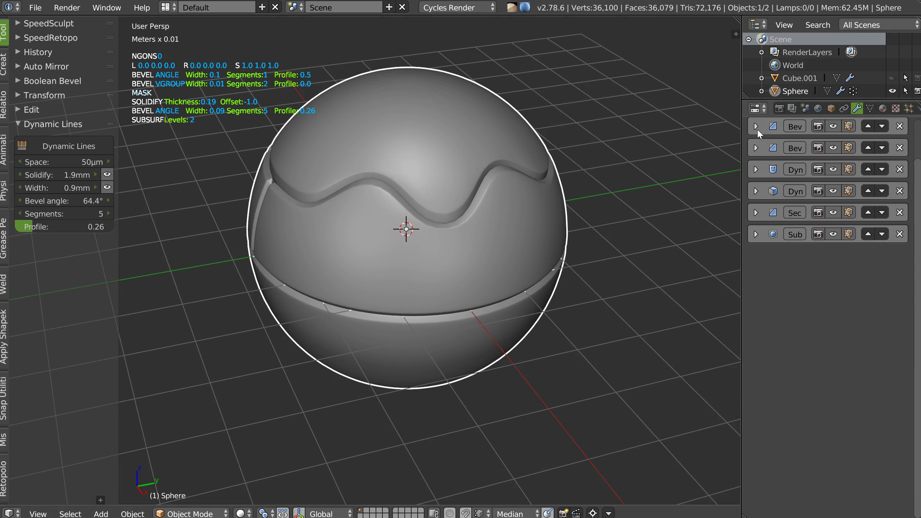
{"action": "left_click", "coordinate": [870, 108]}
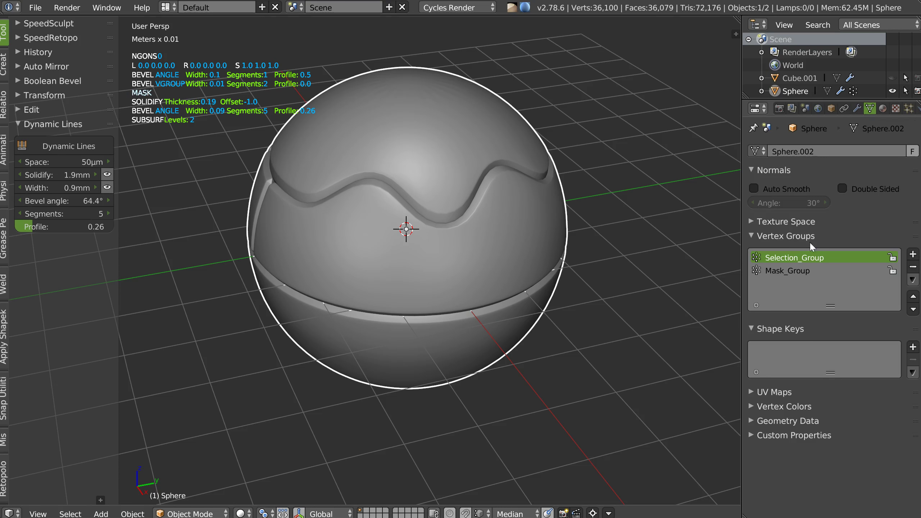
Step: Orbit to the vertical panel cuts and put the sphere back into Edit Mode
{"action": "mouse_move", "coordinate": [417, 210]}
{"action": "middle_mouse_down"}
{"action": "mouse_move", "coordinate": [371, 196]}
{"action": "mouse_move", "coordinate": [311, 238]}
{"action": "middle_mouse_up"}
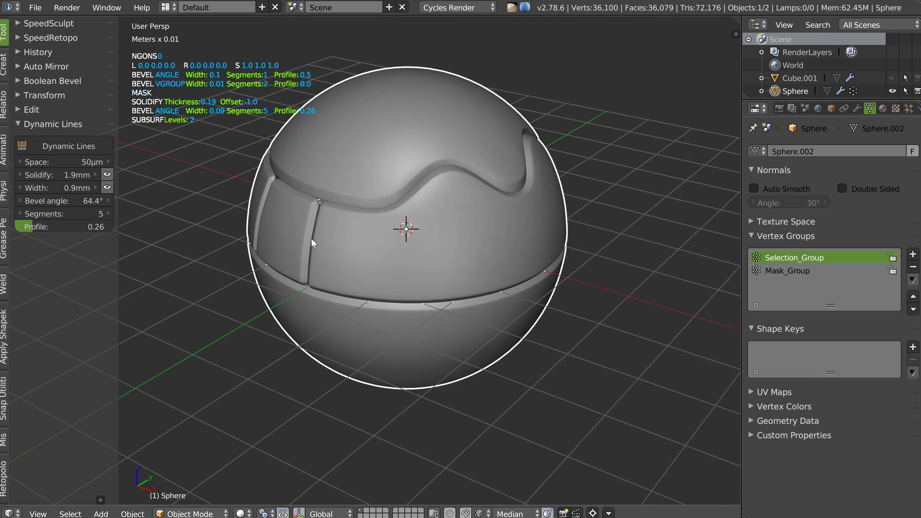
{"action": "key", "text": "Tab"}
{"action": "scroll", "coordinate": [330, 227], "scroll_direction": "up", "scroll_amount": 2}
Step: Apply Dynamic Lines to the selected vertical edges and inspect the cut window
{"action": "middle_click_drag", "start_coordinate": [373, 222], "coordinate": [326, 203]}
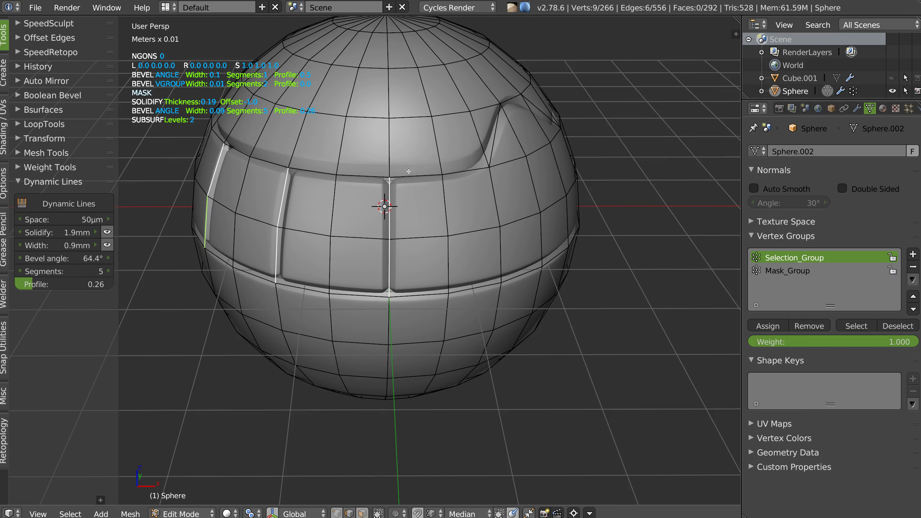
{"action": "left_click", "coordinate": [64, 205]}
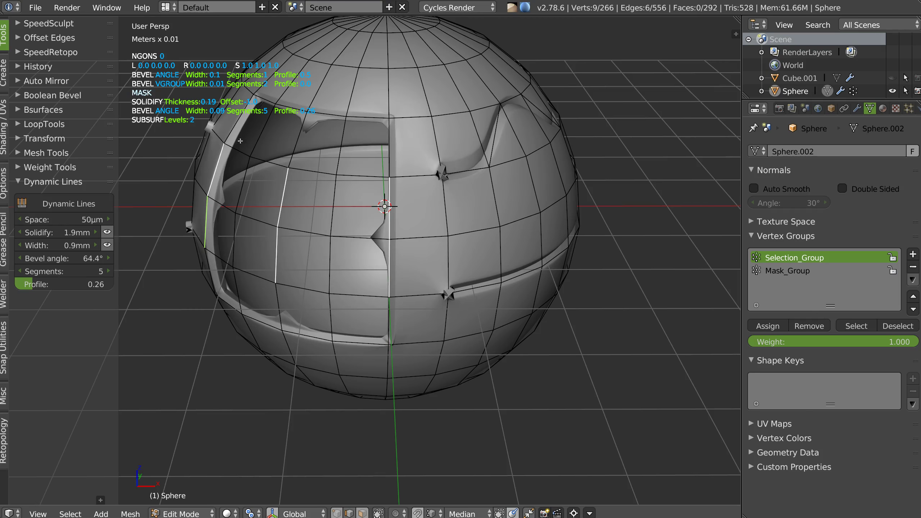
{"action": "middle_click_drag", "start_coordinate": [433, 175], "coordinate": [368, 222]}
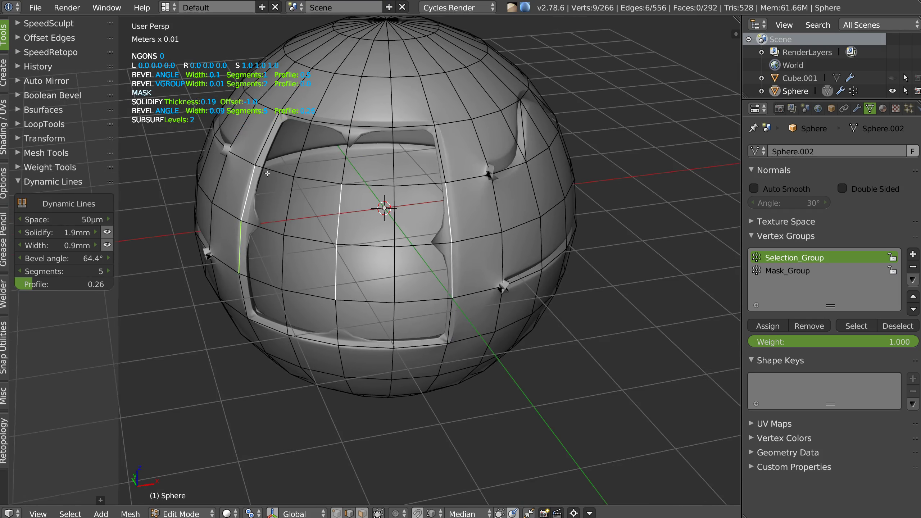
{"action": "scroll", "coordinate": [368, 222], "scroll_direction": "up", "scroll_amount": 2}
{"action": "scroll", "coordinate": [367, 222], "scroll_direction": "up", "scroll_amount": 1}
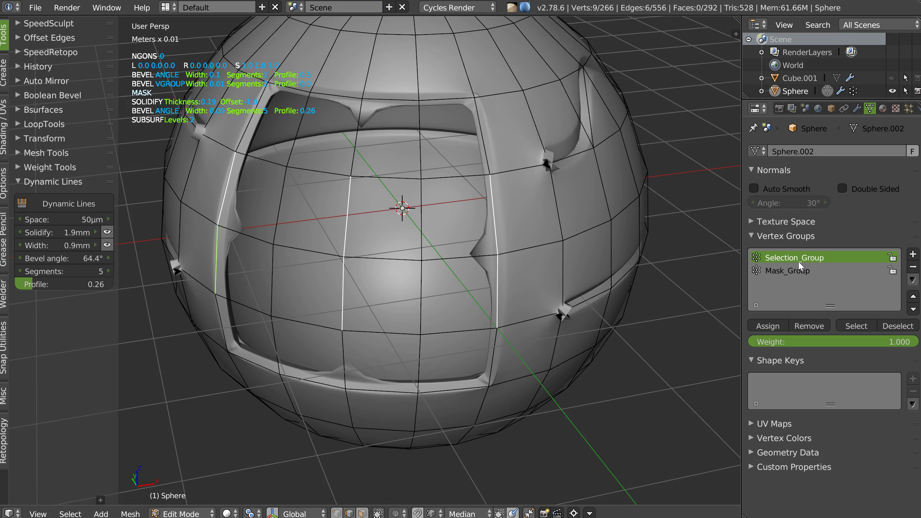
Step: Cut grooves along partial upper and lower edge-ring paths on the sphere's side
{"action": "right_click", "coordinate": [219, 145]}
{"action": "right_click", "coordinate": [501, 183], "text": "ctrl"}
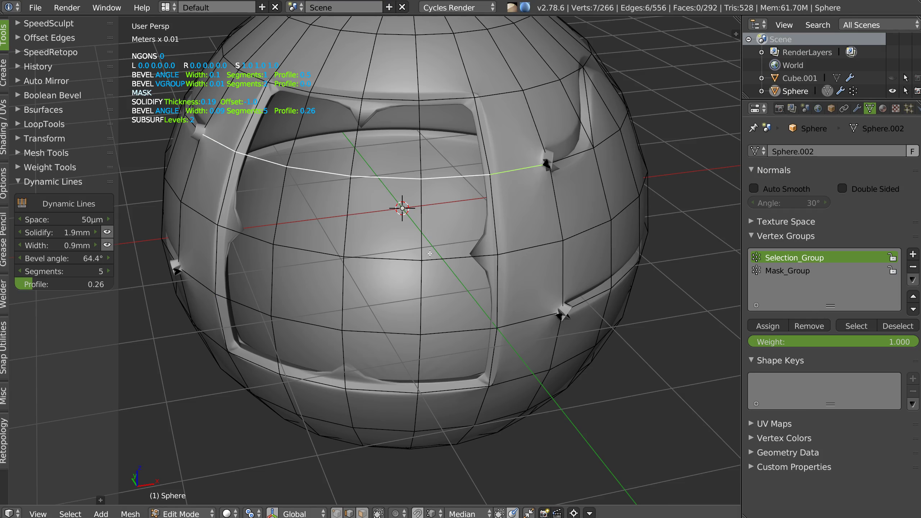
{"action": "right_click", "coordinate": [204, 274], "text": "shift"}
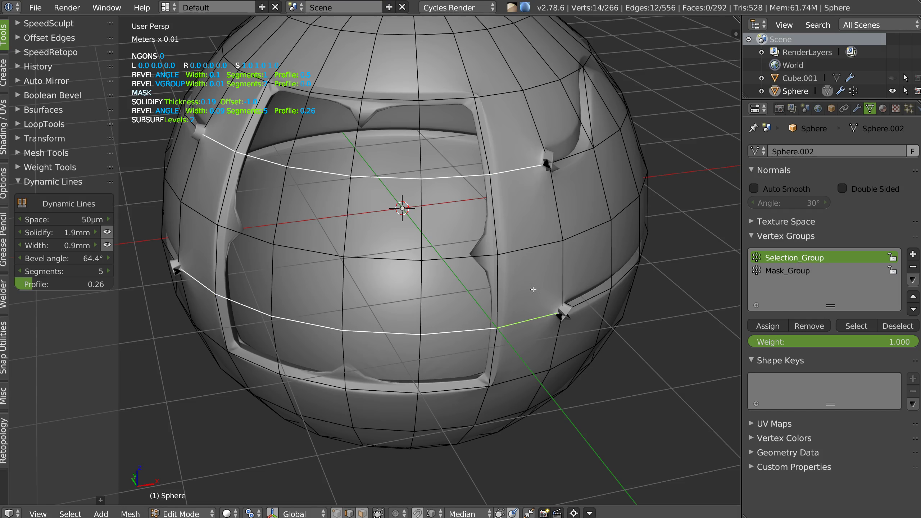
{"action": "right_click", "coordinate": [528, 320], "text": "ctrl+shift"}
{"action": "left_click", "coordinate": [71, 206]}
{"action": "scroll", "coordinate": [554, 273], "scroll_direction": "up", "scroll_amount": 3}
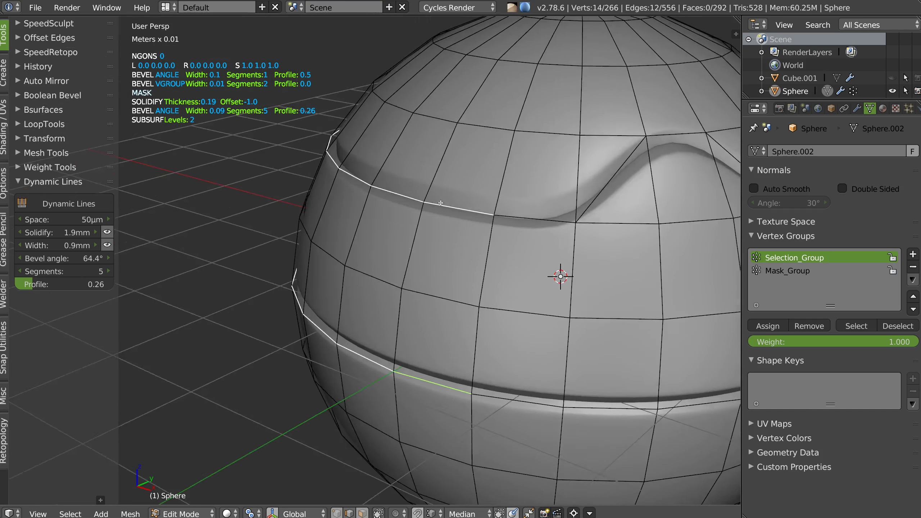
{"action": "scroll", "coordinate": [408, 236], "scroll_direction": "down", "scroll_amount": 3}
{"action": "middle_click_drag", "start_coordinate": [408, 236], "coordinate": [391, 248]}
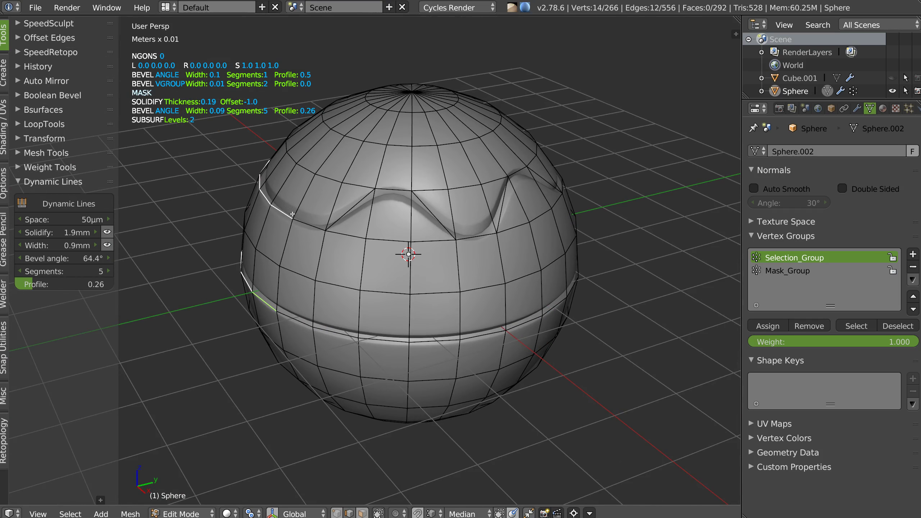
{"action": "middle_click_drag", "start_coordinate": [307, 225], "coordinate": [328, 216]}
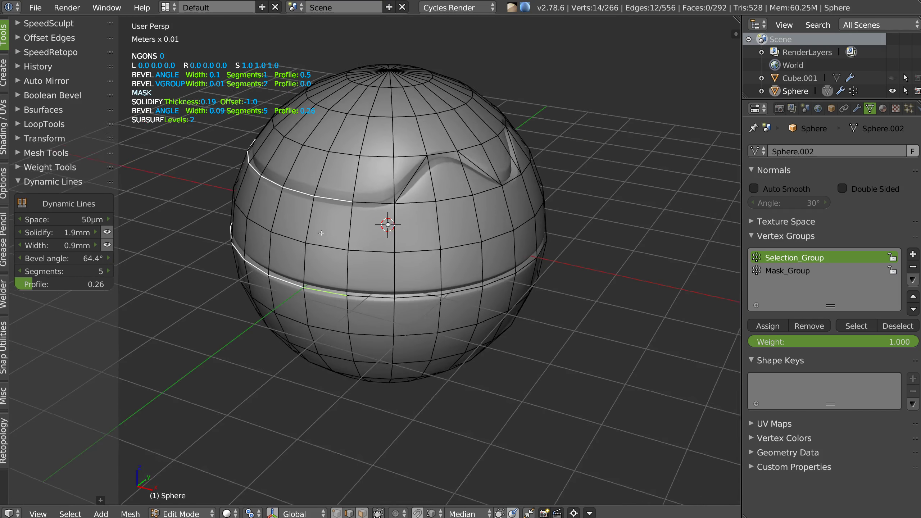
{"action": "scroll", "coordinate": [331, 213], "scroll_direction": "up", "scroll_amount": 2}
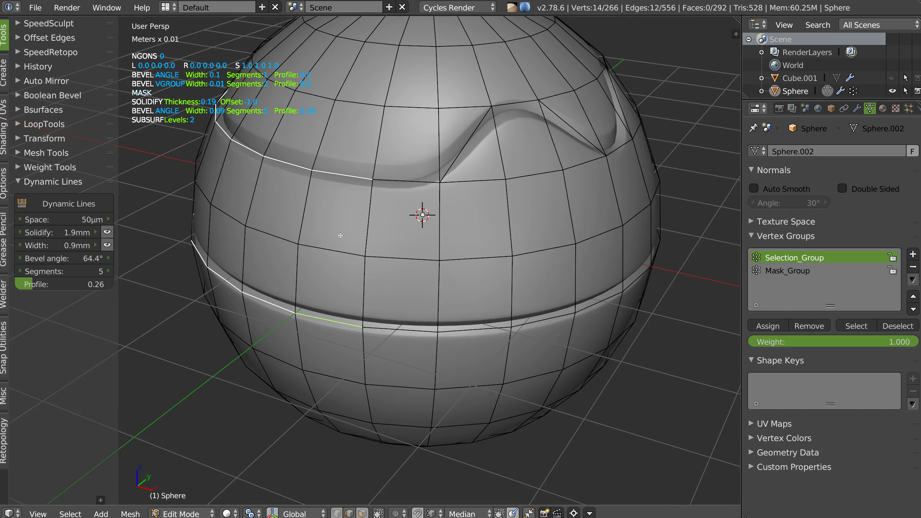
Step: Connect three vertices on the sphere's upper side with new diagonal edges
{"action": "key", "text": "w"}
{"action": "left_click", "coordinate": [353, 335]}
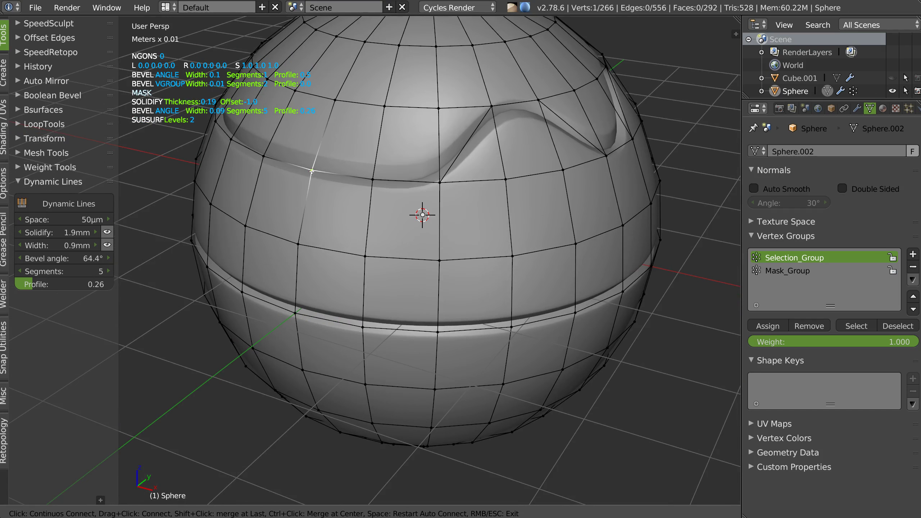
{"action": "left_click", "coordinate": [372, 255]}
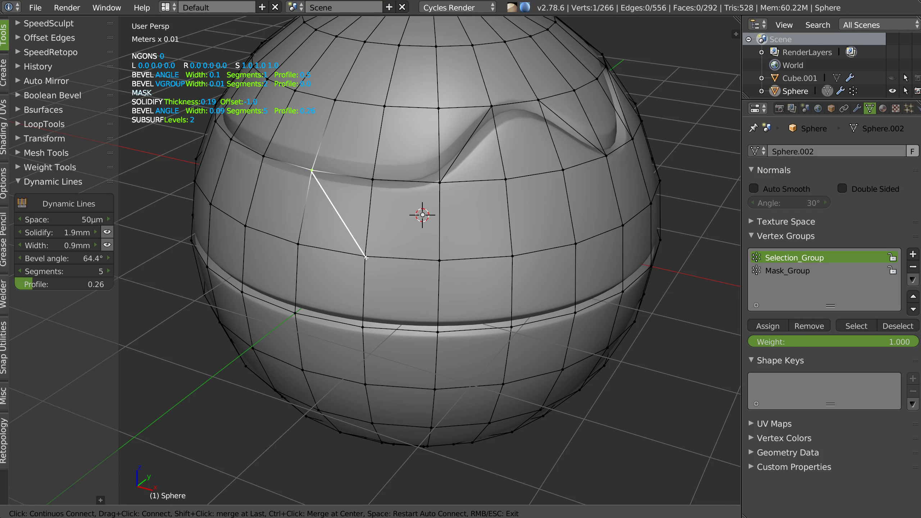
{"action": "left_click", "coordinate": [294, 312]}
{"action": "right_click", "coordinate": [407, 288]}
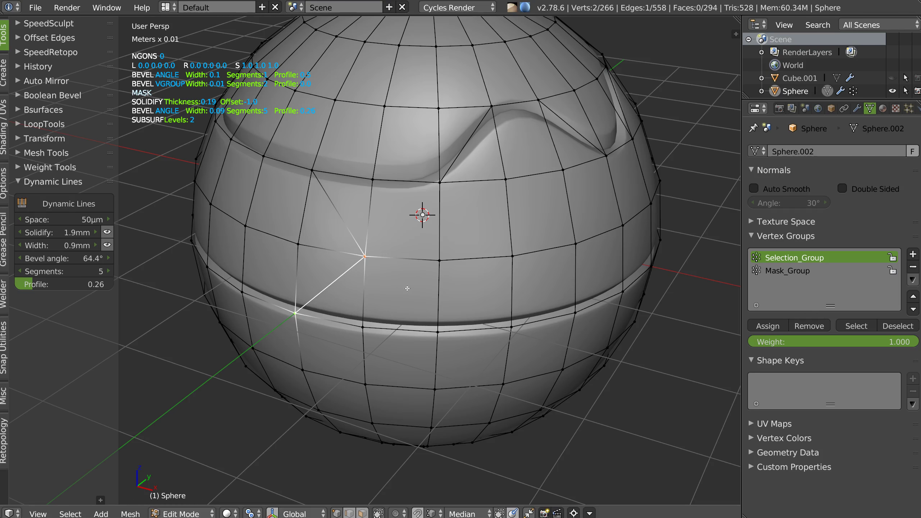
{"action": "middle_click_drag", "start_coordinate": [355, 254], "coordinate": [382, 239]}
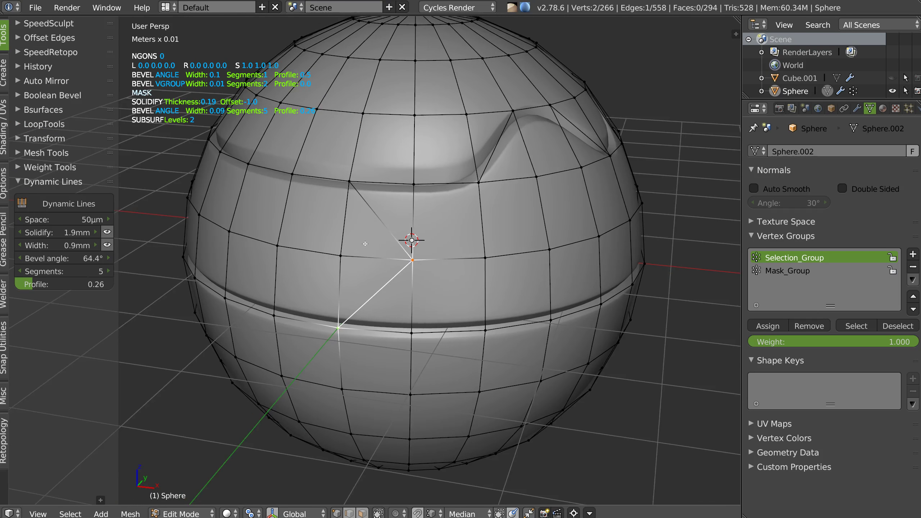
{"action": "left_click", "coordinate": [357, 196], "text": "shift"}
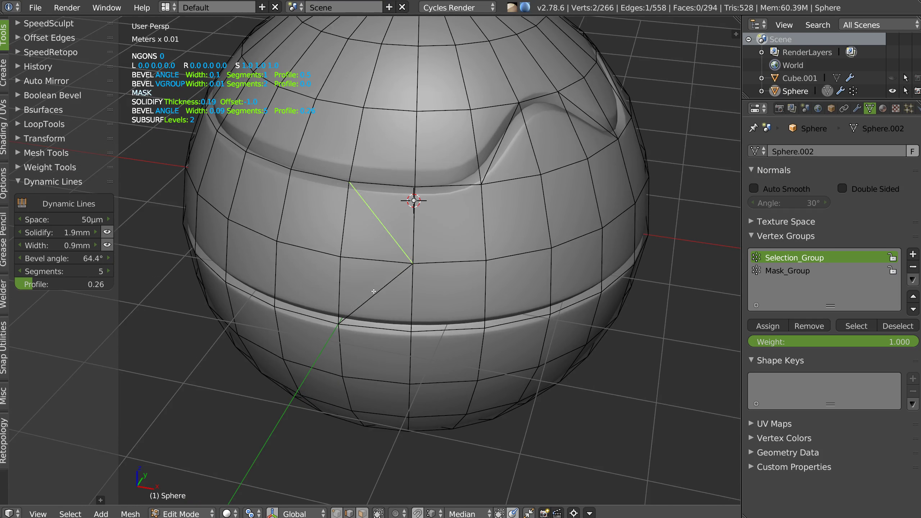
Step: Connect more vertices across the sphere's top, then return to Object Mode
{"action": "middle_click_drag", "start_coordinate": [338, 262], "coordinate": [354, 258]}
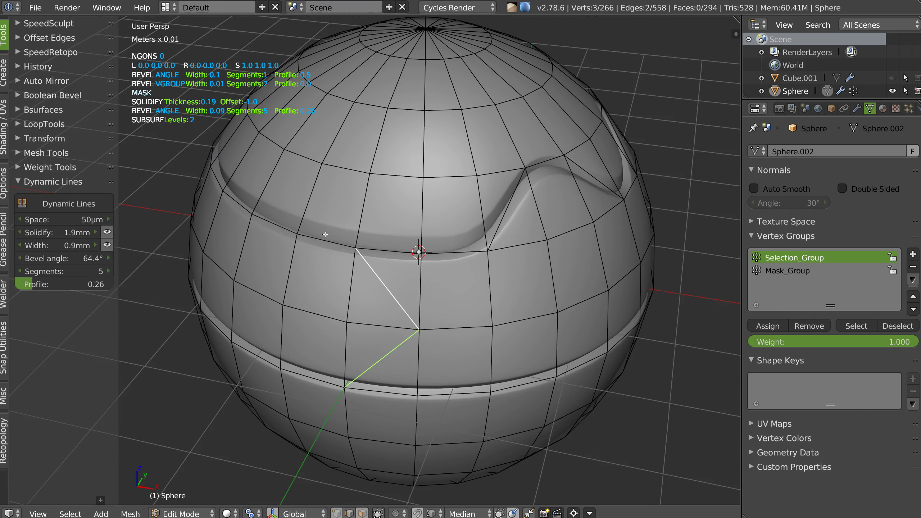
{"action": "right_click", "coordinate": [369, 225]}
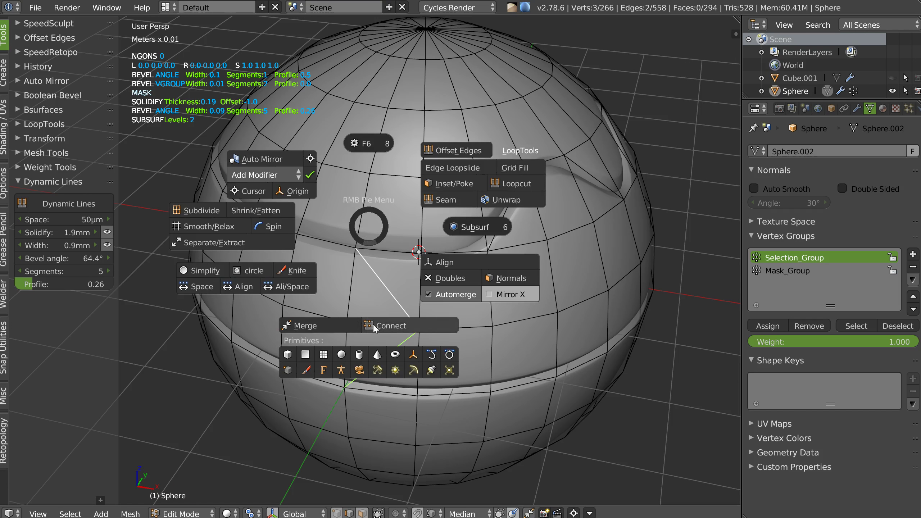
{"action": "left_click", "coordinate": [413, 319]}
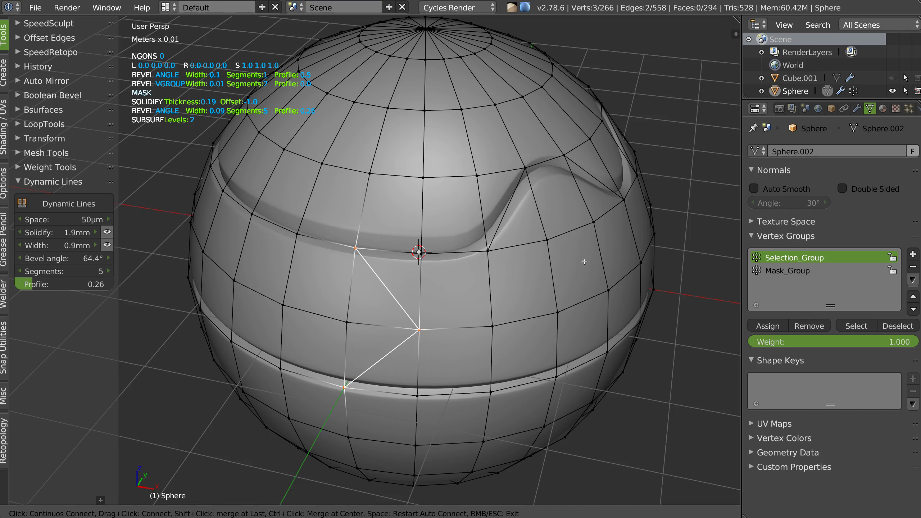
{"action": "mouse_move", "coordinate": [502, 338]}
{"action": "middle_mouse_down"}
{"action": "mouse_move", "coordinate": [446, 323]}
{"action": "mouse_move", "coordinate": [421, 425]}
{"action": "mouse_move", "coordinate": [421, 325]}
{"action": "middle_mouse_up"}
{"action": "left_click", "coordinate": [464, 321]}
{"action": "key", "text": "Escape"}
{"action": "mouse_move", "coordinate": [512, 258]}
{"action": "middle_mouse_down"}
{"action": "mouse_move", "coordinate": [401, 247]}
{"action": "mouse_move", "coordinate": [409, 181]}
{"action": "middle_mouse_up"}
{"action": "key", "text": "Tab"}
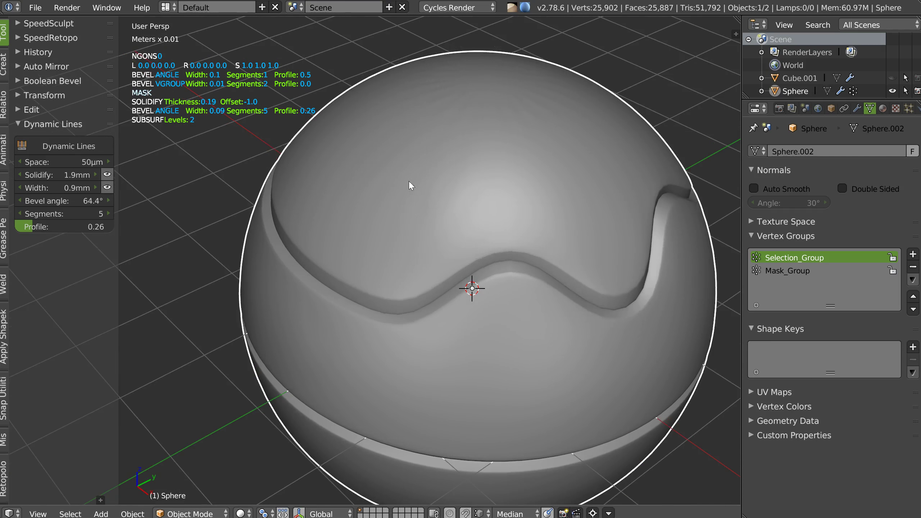
Step: In Edit Mode, connect two more vertices and refresh the Dynamic Lines groove
{"action": "key", "text": "Tab"}
{"action": "left_click", "coordinate": [413, 168]}
{"action": "left_click", "coordinate": [427, 249]}
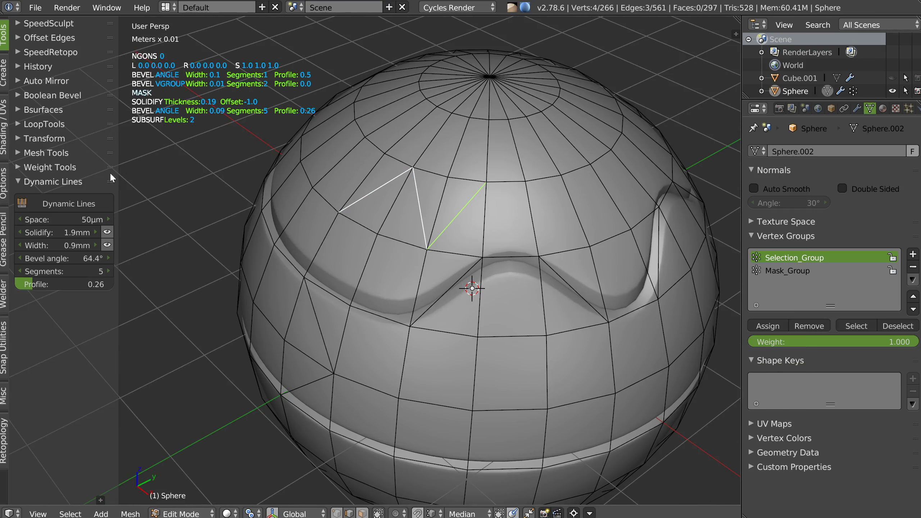
{"action": "left_click", "coordinate": [79, 203]}
{"action": "mouse_move", "coordinate": [362, 254]}
{"action": "middle_mouse_down"}
{"action": "mouse_move", "coordinate": [429, 231]}
{"action": "mouse_move", "coordinate": [518, 236]}
{"action": "mouse_move", "coordinate": [454, 216]}
{"action": "middle_mouse_up"}
{"action": "scroll", "coordinate": [468, 231], "scroll_direction": "down", "scroll_amount": 2}
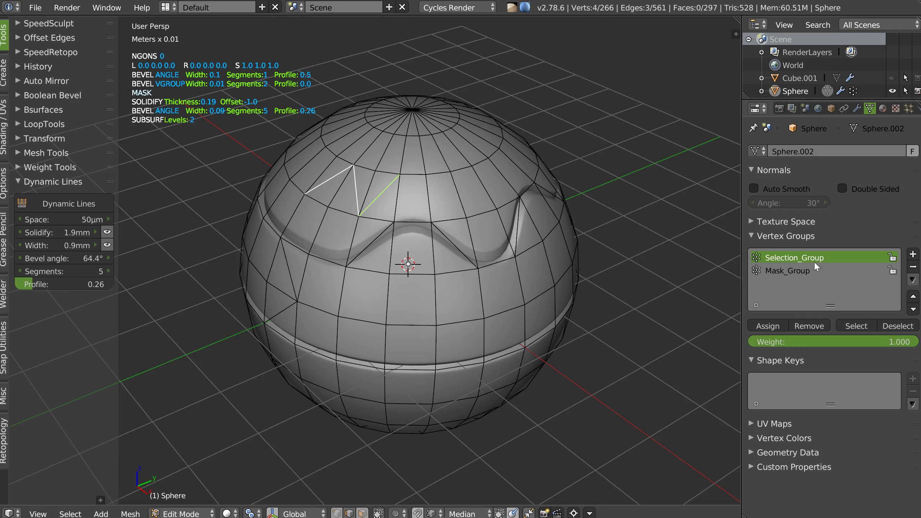
{"action": "middle_click_drag", "start_coordinate": [513, 300], "coordinate": [364, 251]}
Step: Dissolve one unwanted edge and join two vertices with a new edge
{"action": "left_click", "coordinate": [364, 251]}
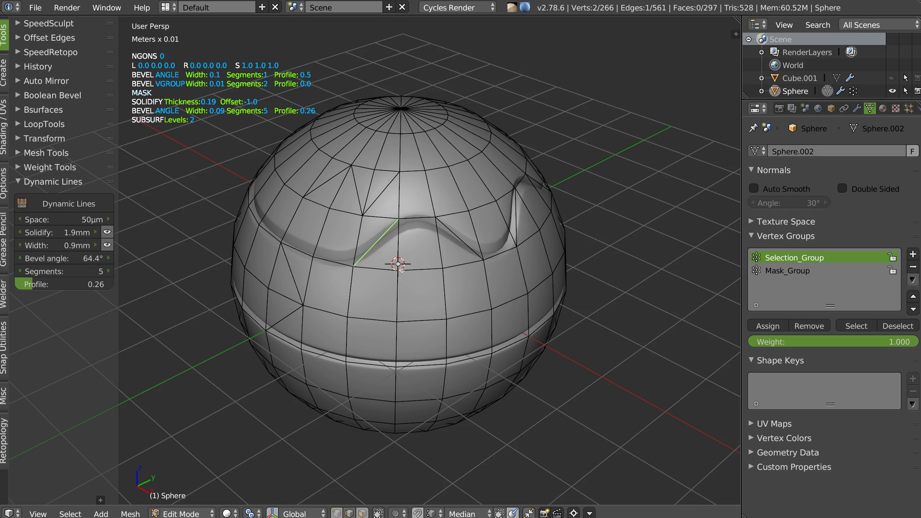
{"action": "key", "text": "ctrl+x"}
{"action": "scroll", "coordinate": [438, 198], "scroll_direction": "up", "scroll_amount": 3}
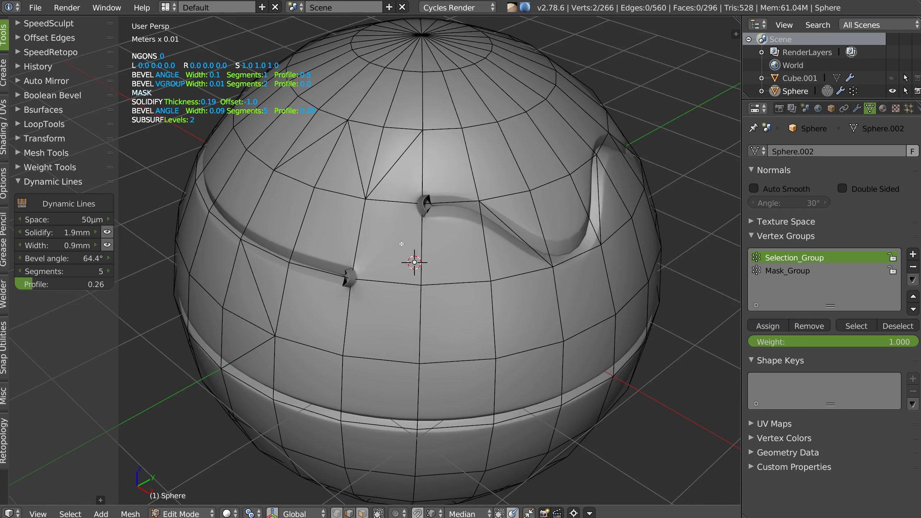
{"action": "key", "text": "ctrl+Tab"}
{"action": "left_click", "coordinate": [380, 260]}
{"action": "key", "text": "w"}
{"action": "left_click", "coordinate": [431, 354]}
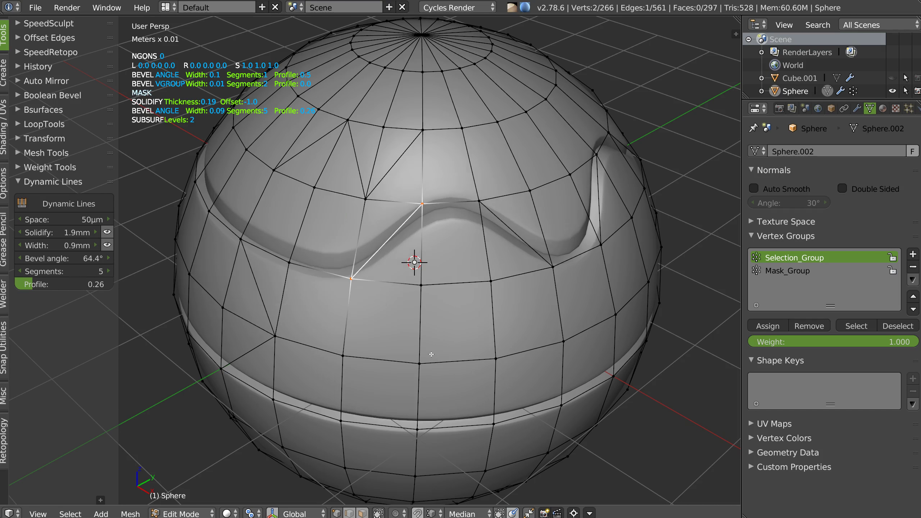
Step: Dissolve the extra top edges and return to Object Mode to view the wave
{"action": "middle_click_drag", "start_coordinate": [434, 270], "coordinate": [398, 199]}
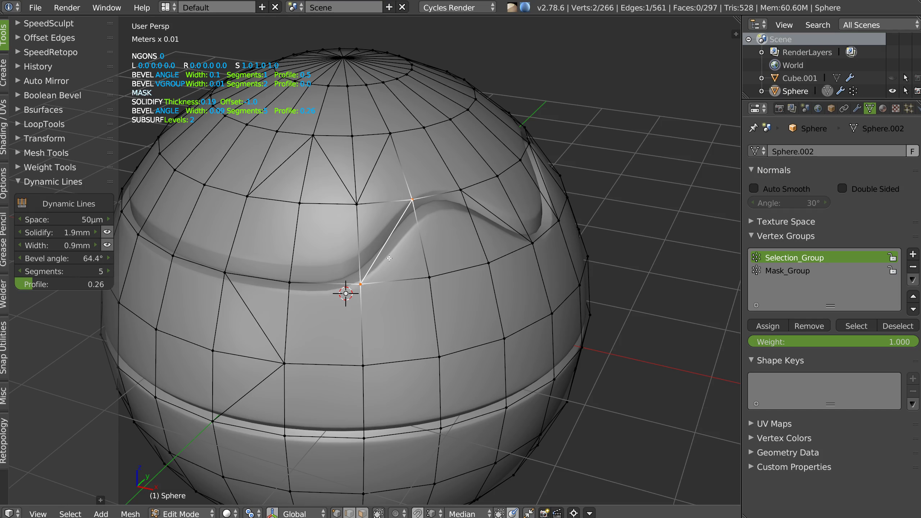
{"action": "scroll", "coordinate": [389, 258], "scroll_direction": "down", "scroll_amount": 4}
{"action": "middle_click_drag", "start_coordinate": [389, 258], "coordinate": [326, 309]}
{"action": "right_click", "coordinate": [301, 331], "text": "shift"}
{"action": "right_click", "coordinate": [341, 186], "text": "shift"}
{"action": "right_click", "coordinate": [374, 192], "text": "shift"}
{"action": "key", "text": "ctrl+x"}
{"action": "mouse_move", "coordinate": [407, 219]}
{"action": "middle_mouse_down"}
{"action": "mouse_move", "coordinate": [383, 197]}
{"action": "mouse_move", "coordinate": [507, 244]}
{"action": "middle_mouse_up"}
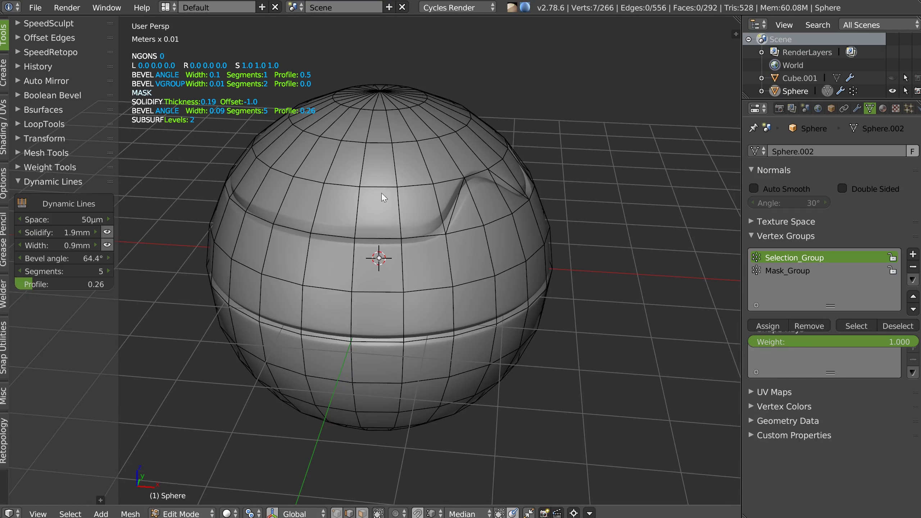
{"action": "key", "text": "Tab"}
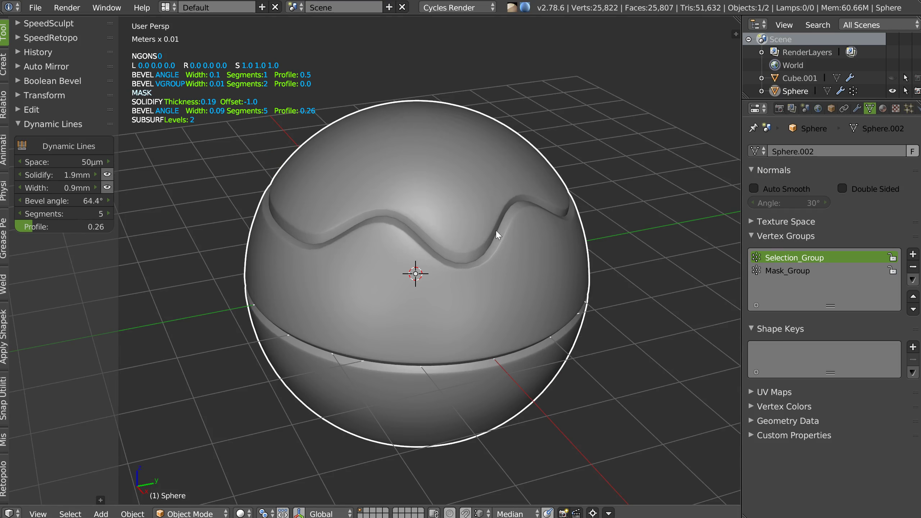
Step: Inspect the wavy groove, briefly entering Edit Mode before returning to Object Mode
{"action": "mouse_move", "coordinate": [388, 283]}
{"action": "middle_mouse_down"}
{"action": "mouse_move", "coordinate": [476, 256]}
{"action": "mouse_move", "coordinate": [383, 262]}
{"action": "mouse_move", "coordinate": [446, 260]}
{"action": "mouse_move", "coordinate": [427, 128]}
{"action": "mouse_move", "coordinate": [428, 178]}
{"action": "middle_mouse_up"}
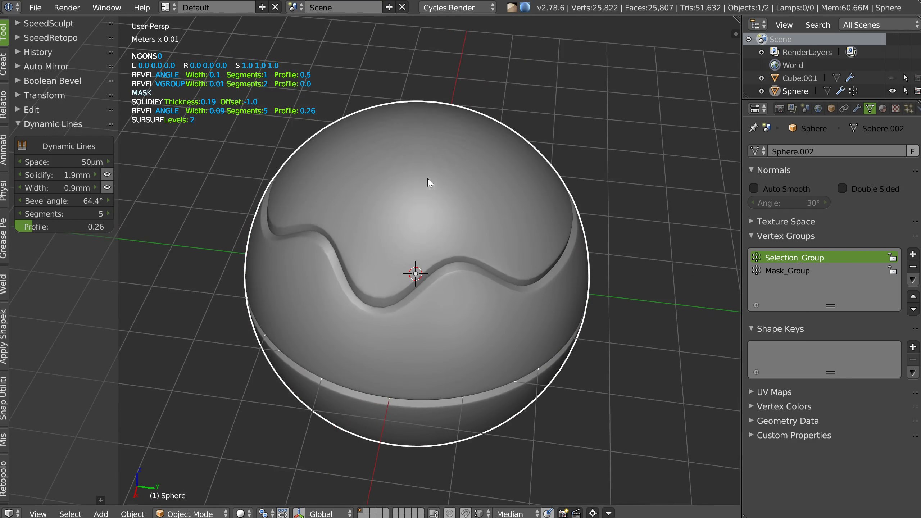
{"action": "key", "text": "Tab"}
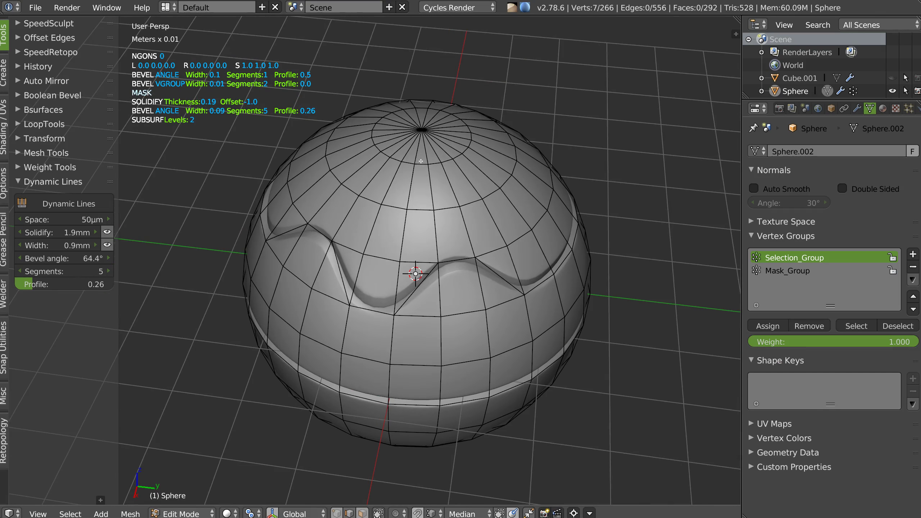
{"action": "key", "text": "Tab"}
{"action": "left_click", "coordinate": [448, 146]}
{"action": "middle_click_drag", "start_coordinate": [523, 220], "coordinate": [499, 176]}
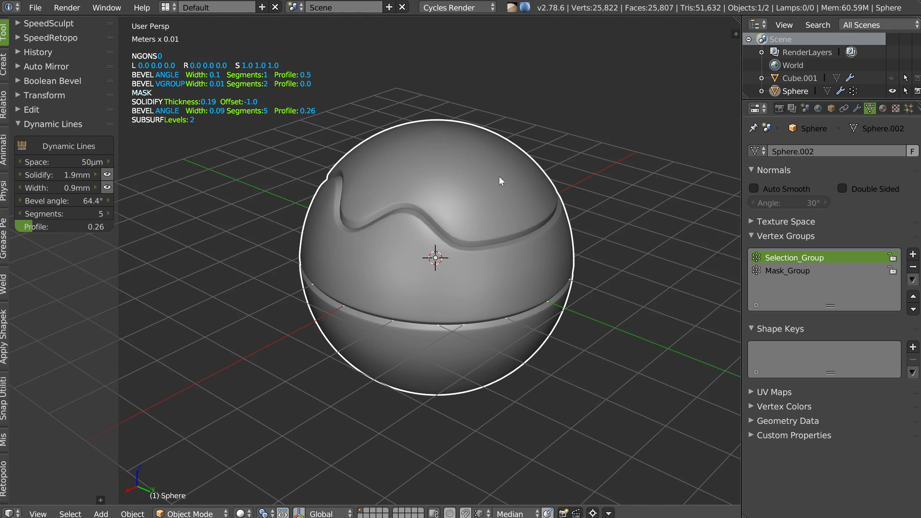
Step: Add a cube at the sphere's edge and select it together with the sphere
{"action": "key", "text": "shift+a"}
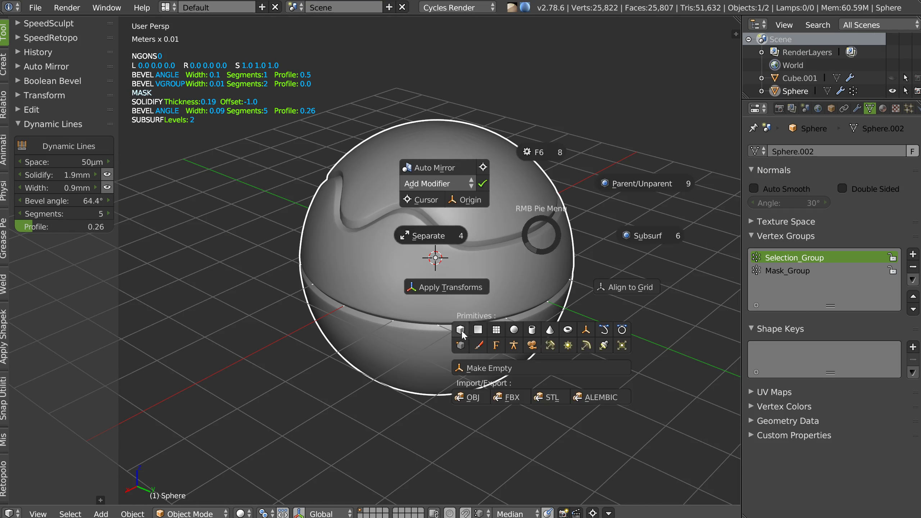
{"action": "left_click", "coordinate": [467, 331]}
{"action": "left_click", "coordinate": [562, 201]}
{"action": "middle_click_drag", "start_coordinate": [571, 211], "coordinate": [573, 215]}
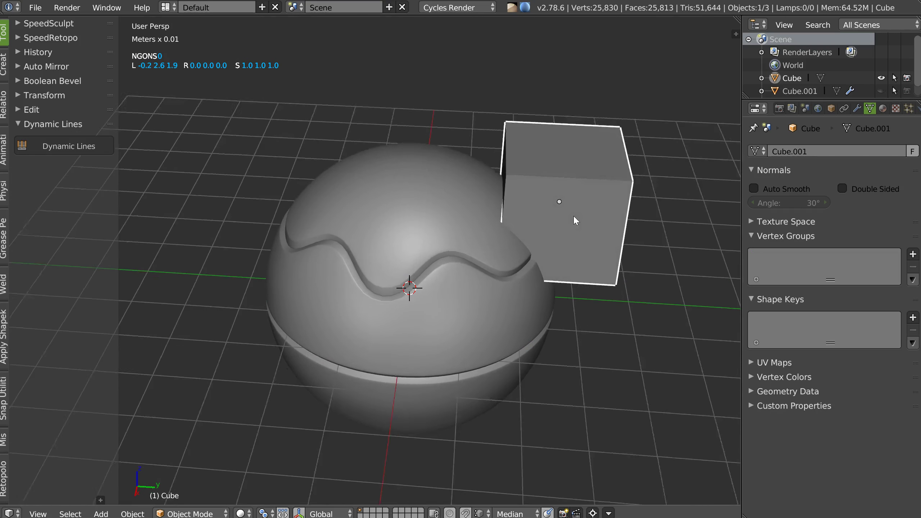
{"action": "left_click", "coordinate": [500, 303], "text": "shift"}
{"action": "key", "text": "space"}
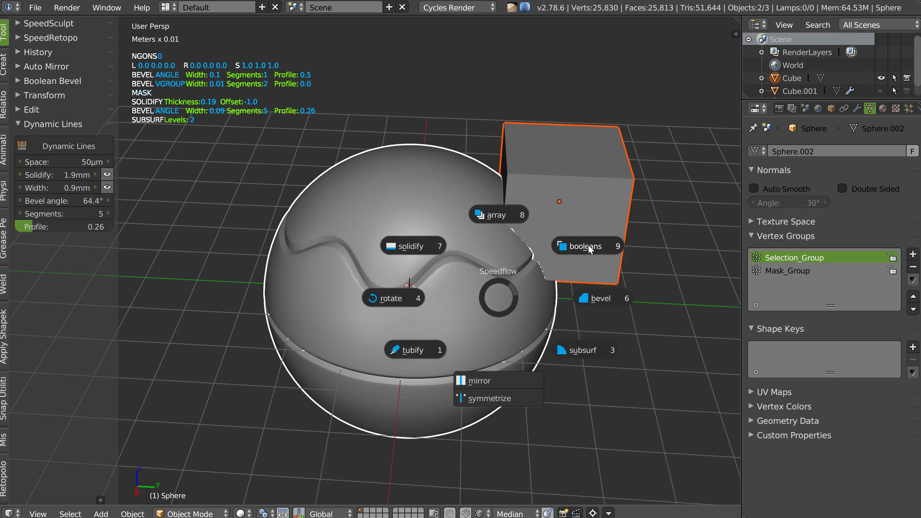
Step: Cut the cube from the sphere as a Boolean difference and add Dynamic Lines around it
{"action": "left_click", "coordinate": [586, 246]}
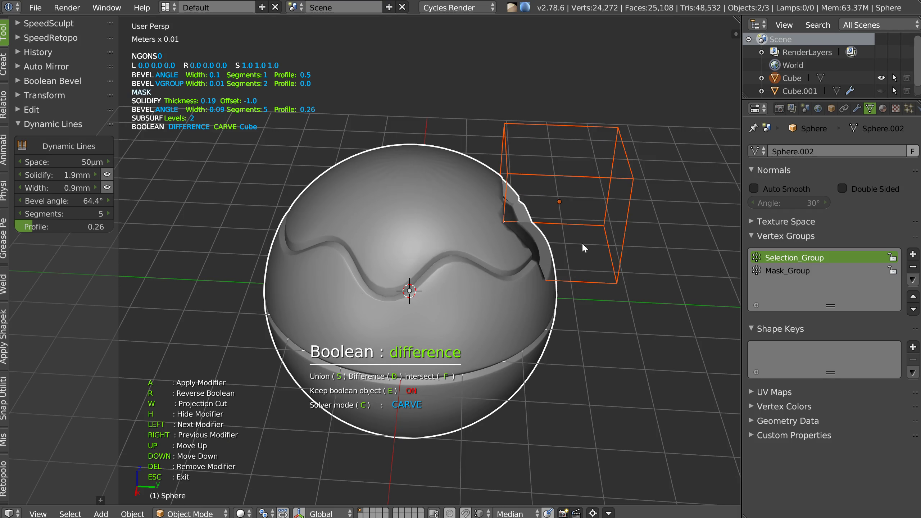
{"action": "key", "text": "Escape"}
{"action": "middle_click_drag", "start_coordinate": [538, 245], "coordinate": [513, 214]}
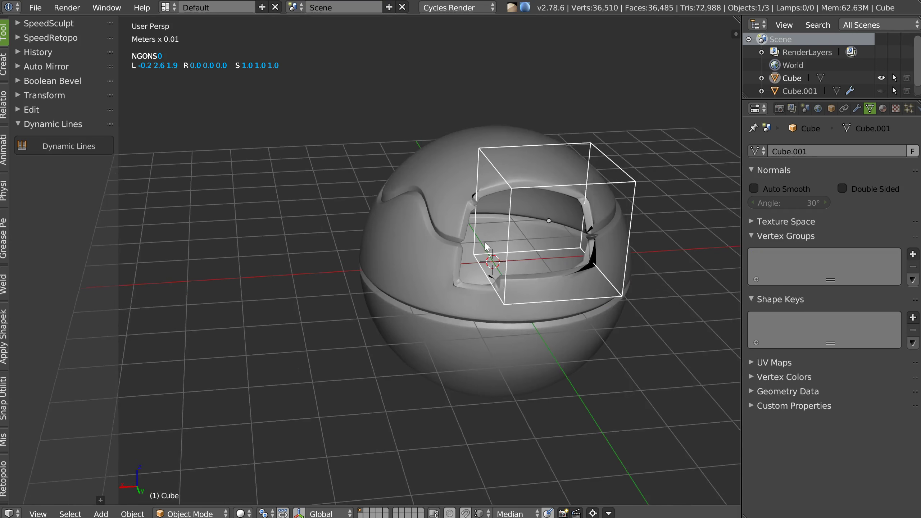
{"action": "scroll", "coordinate": [475, 198], "scroll_direction": "up", "scroll_amount": 2}
{"action": "key", "text": "Tab"}
{"action": "left_click", "coordinate": [410, 153]}
{"action": "key", "text": "Tab"}
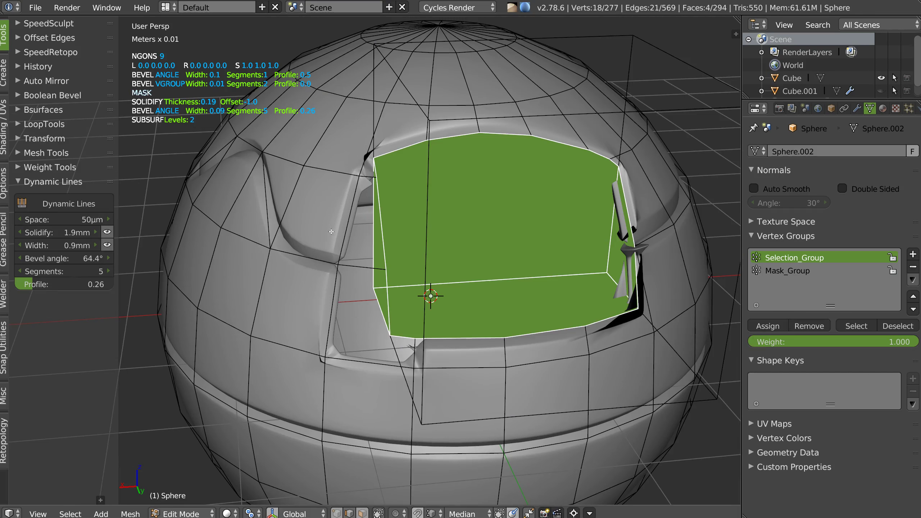
Step: Rerun Dynamic Lines on the cut's left and right border edges, then select the cutter cube
{"action": "middle_click_drag", "start_coordinate": [354, 207], "coordinate": [416, 259]}
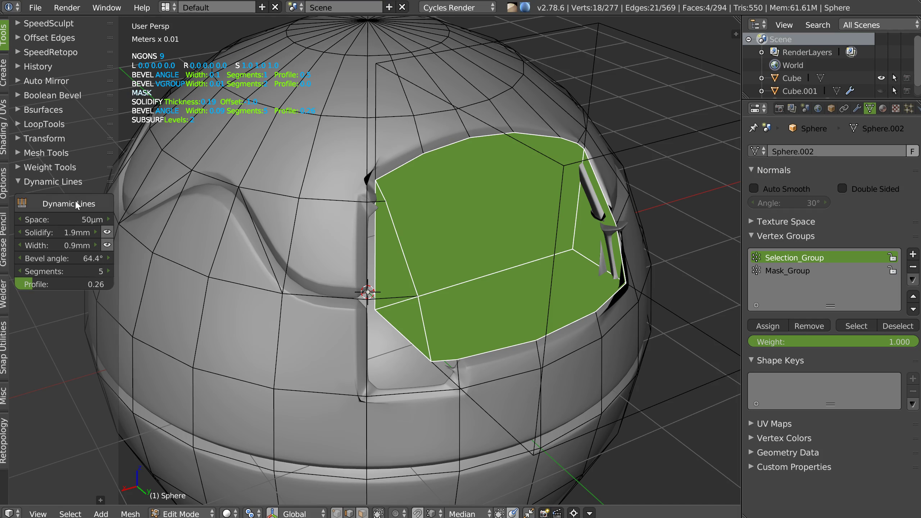
{"action": "mouse_move", "coordinate": [276, 232]}
{"action": "middle_mouse_down"}
{"action": "mouse_move", "coordinate": [380, 273]}
{"action": "mouse_move", "coordinate": [420, 299]}
{"action": "mouse_move", "coordinate": [431, 324]}
{"action": "middle_mouse_up"}
{"action": "right_click", "coordinate": [380, 274]}
{"action": "right_click", "coordinate": [709, 295], "text": "shift"}
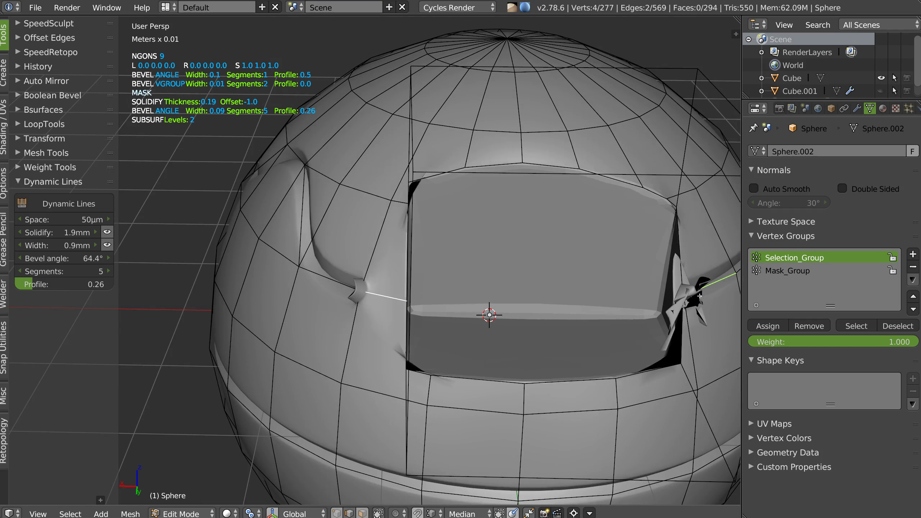
{"action": "left_click", "coordinate": [90, 203]}
{"action": "mouse_move", "coordinate": [418, 266]}
{"action": "middle_mouse_down"}
{"action": "mouse_move", "coordinate": [408, 291]}
{"action": "mouse_move", "coordinate": [367, 246]}
{"action": "middle_mouse_up"}
{"action": "key", "text": "Tab"}
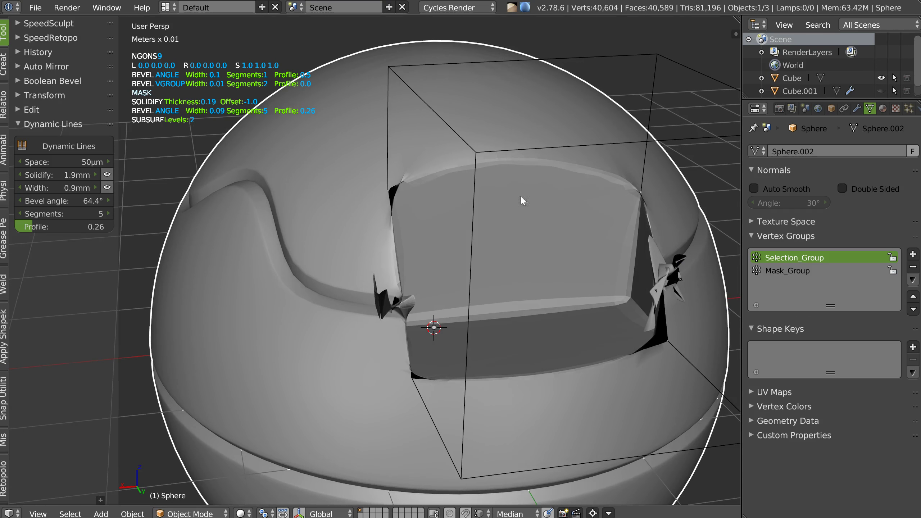
{"action": "right_click", "coordinate": [645, 111]}
Step: Delete the cutter cube and view the sphere's boolean cut
{"action": "key", "text": "x"}
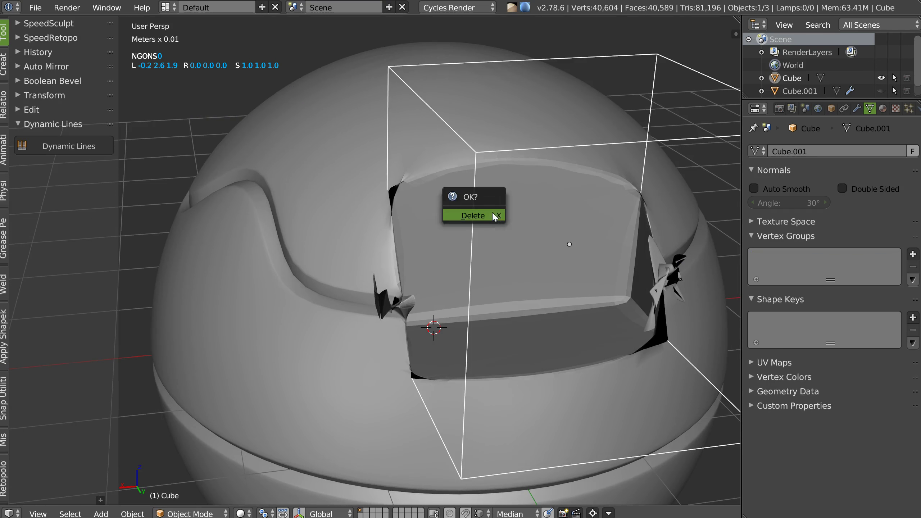
{"action": "left_click", "coordinate": [493, 216]}
{"action": "scroll", "coordinate": [512, 183], "scroll_direction": "down", "scroll_amount": 6}
{"action": "mouse_move", "coordinate": [519, 204]}
{"action": "middle_mouse_down"}
{"action": "mouse_move", "coordinate": [469, 181]}
{"action": "mouse_move", "coordinate": [499, 169]}
{"action": "mouse_move", "coordinate": [463, 203]}
{"action": "middle_mouse_up"}
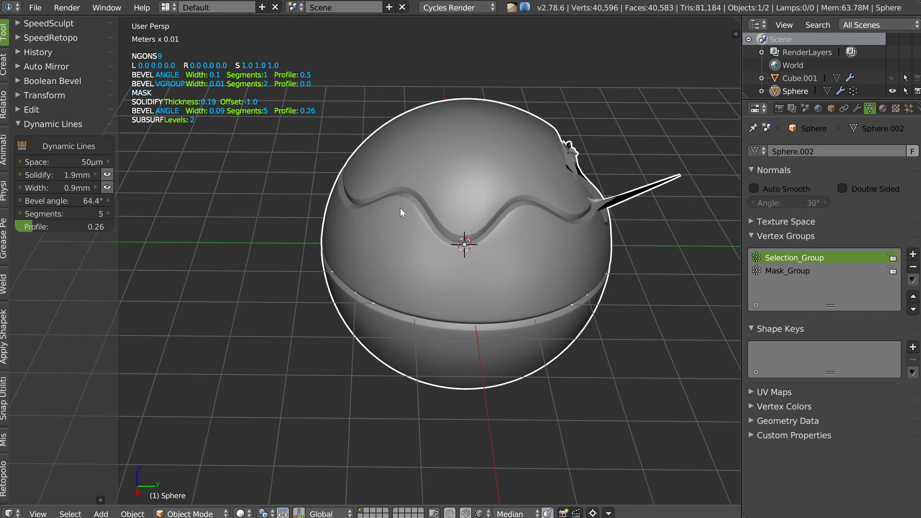
{"action": "middle_click_drag", "start_coordinate": [524, 239], "coordinate": [496, 233]}
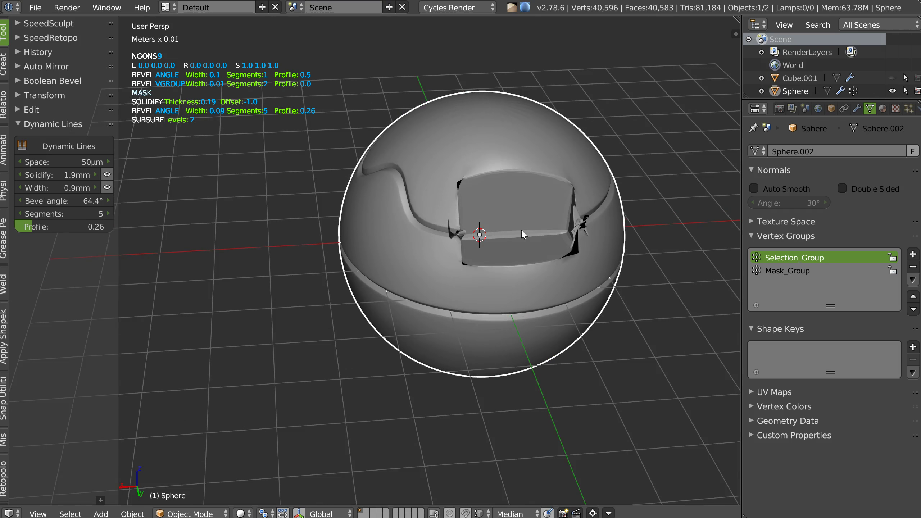
Step: Undo back to the cutter-cube state, then delete the cube again
{"action": "key", "text": "ctrl+z"}
{"action": "key", "text": "ctrl+shift+z"}
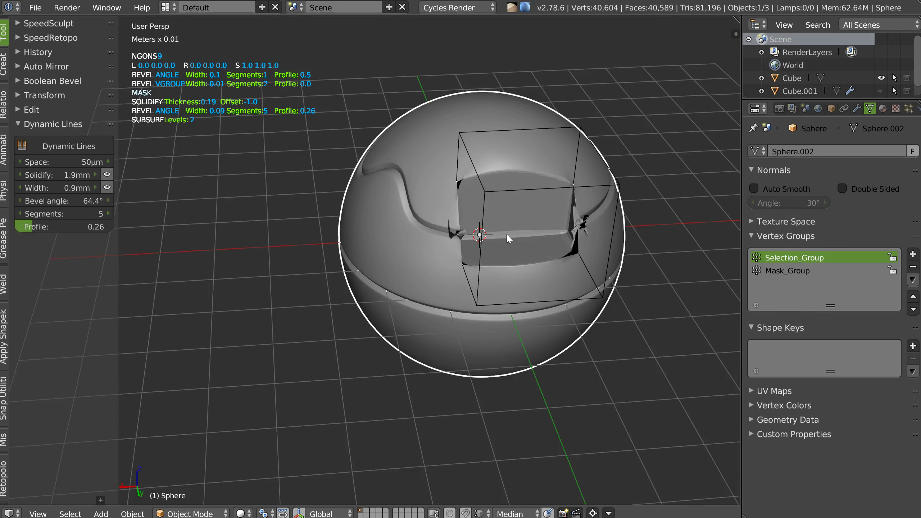
{"action": "key", "text": "ctrl+z"}
{"action": "key", "text": "ctrl+z"}
{"action": "right_click", "coordinate": [502, 230]}
{"action": "mouse_move", "coordinate": [471, 192]}
{"action": "middle_mouse_down"}
{"action": "mouse_move", "coordinate": [486, 199]}
{"action": "mouse_move", "coordinate": [451, 226]}
{"action": "mouse_move", "coordinate": [488, 186]}
{"action": "middle_mouse_up"}
{"action": "key", "text": "x"}
{"action": "left_click", "coordinate": [504, 209]}
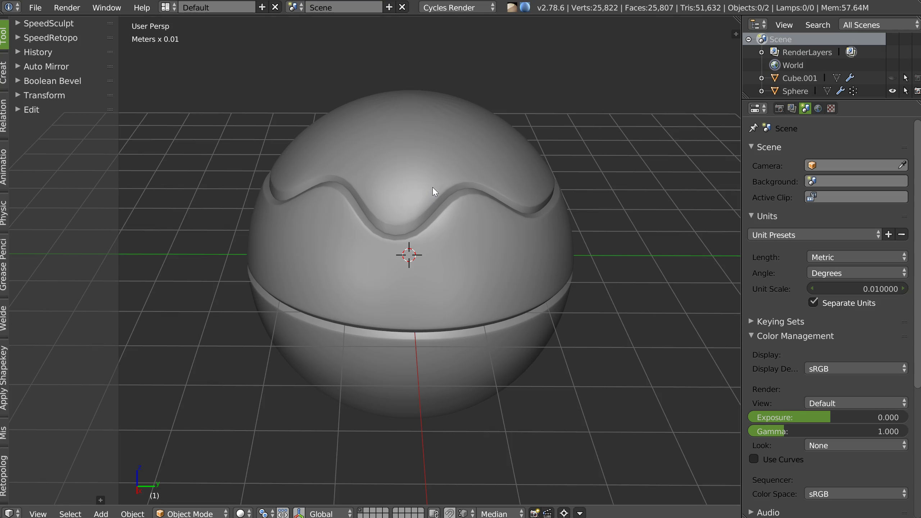
Step: Orbit around the wavy-grooved sphere to inspect it, then select the sphere
{"action": "middle_click_drag", "start_coordinate": [576, 221], "coordinate": [469, 184]}
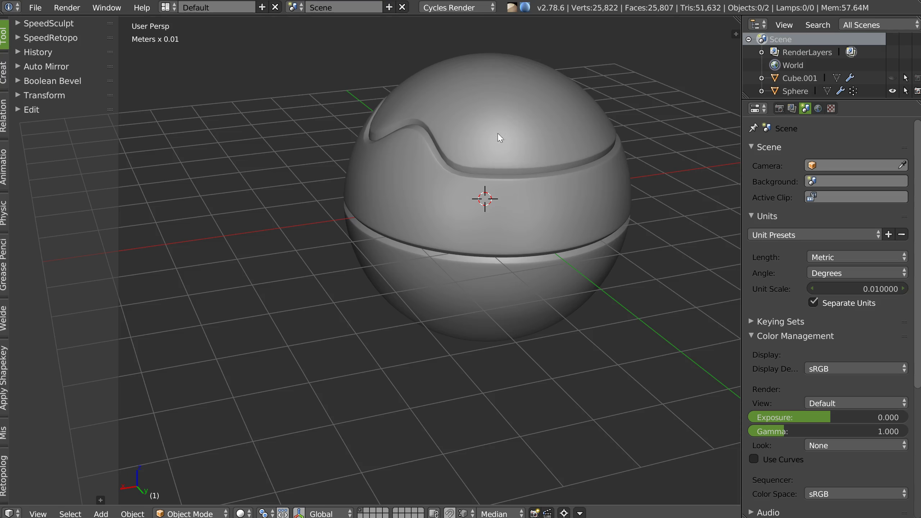
{"action": "mouse_move", "coordinate": [413, 151]}
{"action": "middle_mouse_down"}
{"action": "mouse_move", "coordinate": [467, 153]}
{"action": "mouse_move", "coordinate": [399, 171]}
{"action": "mouse_move", "coordinate": [409, 155]}
{"action": "middle_mouse_up"}
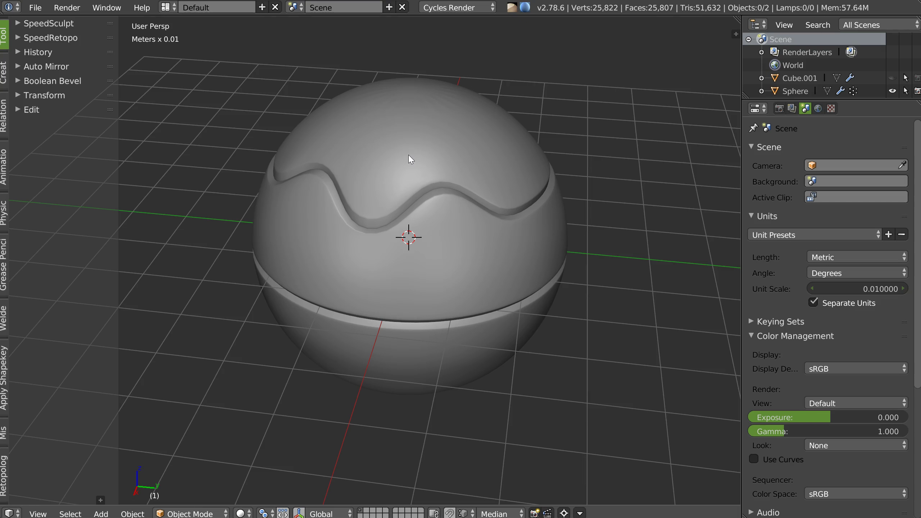
{"action": "right_click", "coordinate": [409, 156]}
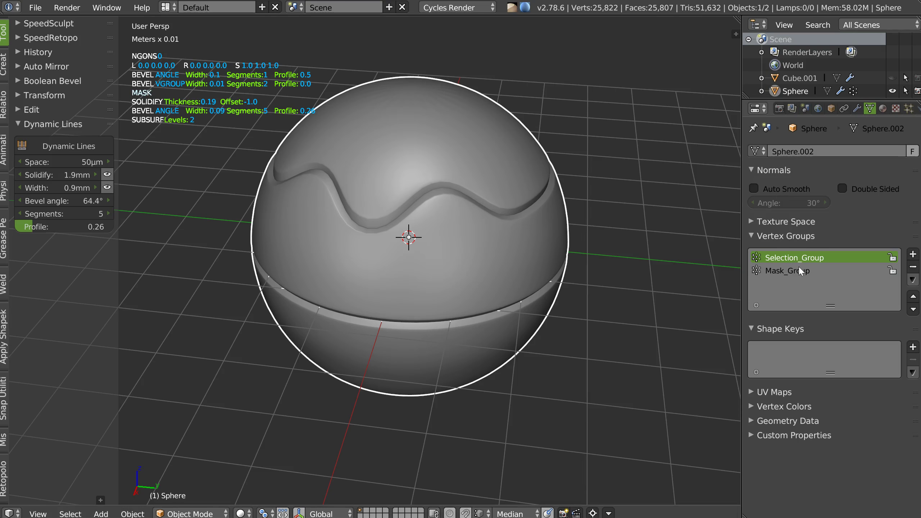
Step: Remove the sphere's Dynamic Lines modifiers and add a new groove on the equator loop
{"action": "left_click", "coordinate": [855, 108]}
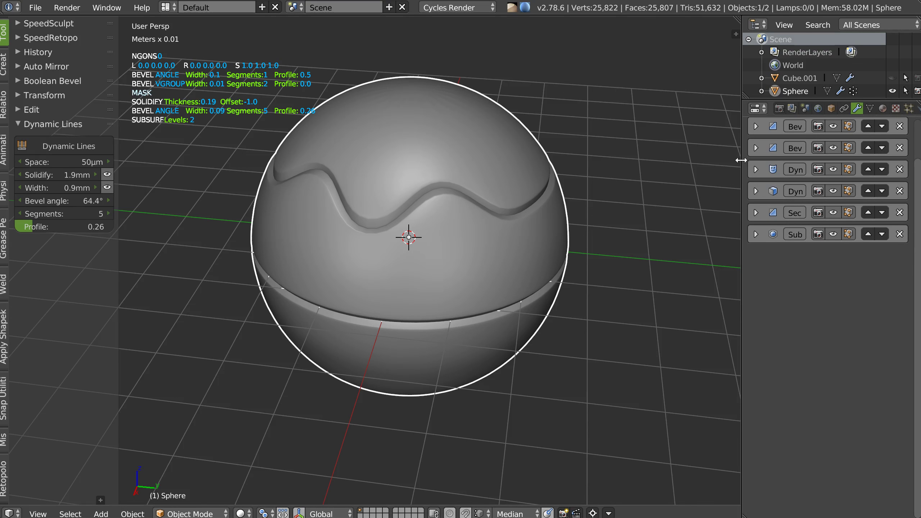
{"action": "left_click_drag", "start_coordinate": [742, 164], "coordinate": [693, 164]}
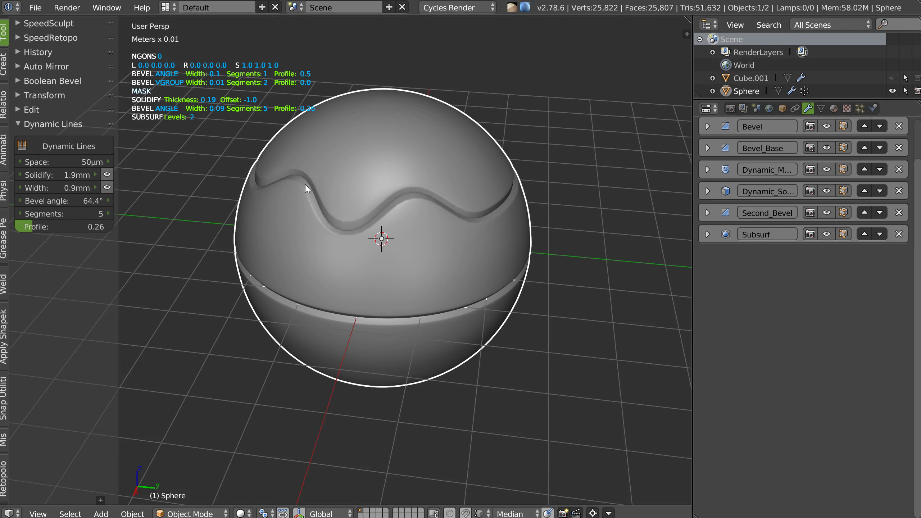
{"action": "left_click", "coordinate": [79, 146]}
{"action": "key", "text": "Tab"}
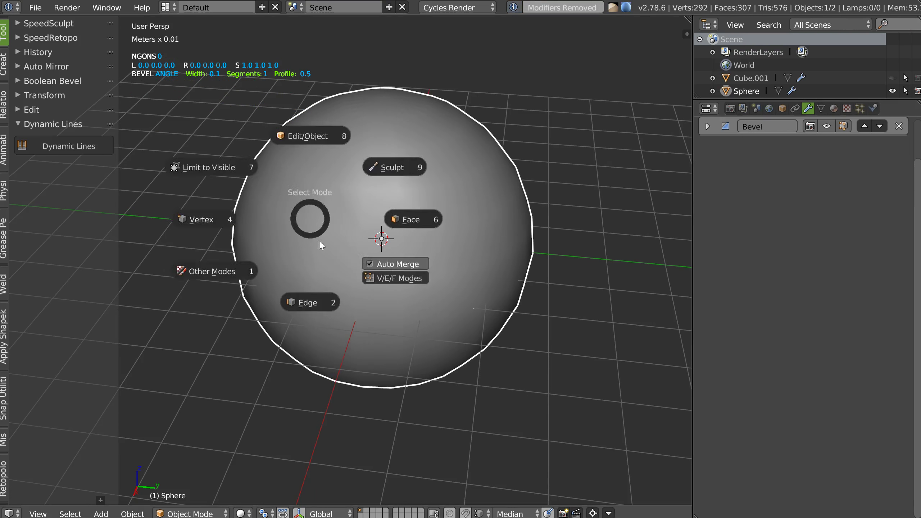
{"action": "left_click", "coordinate": [307, 136]}
{"action": "left_click", "coordinate": [399, 280], "text": "alt"}
{"action": "left_click", "coordinate": [62, 204]}
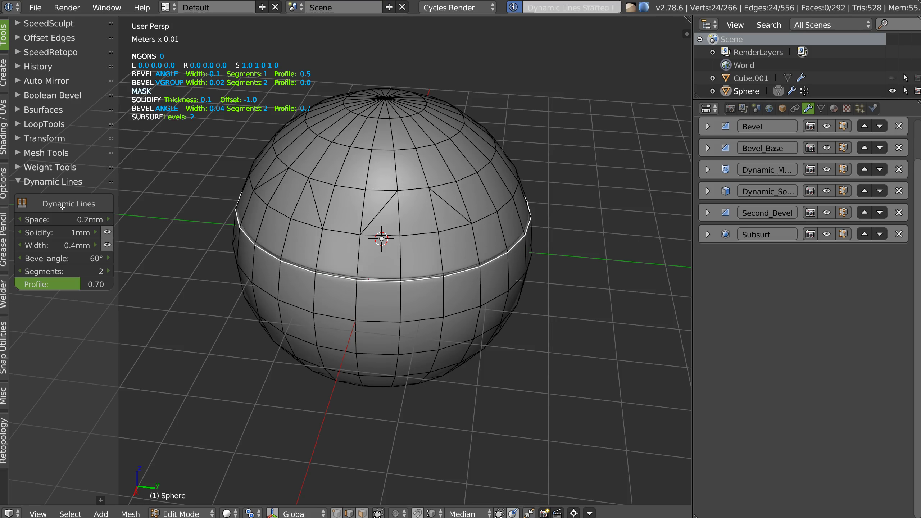
Step: Remove and rerun Dynamic Lines on the equator loop, previewing in Object Mode
{"action": "left_click", "coordinate": [821, 109]}
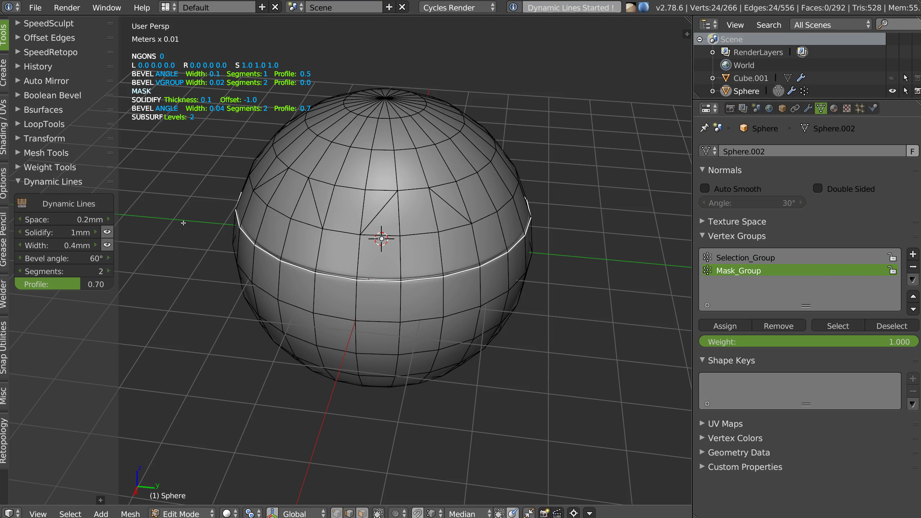
{"action": "key", "text": "Tab"}
{"action": "left_click", "coordinate": [90, 146]}
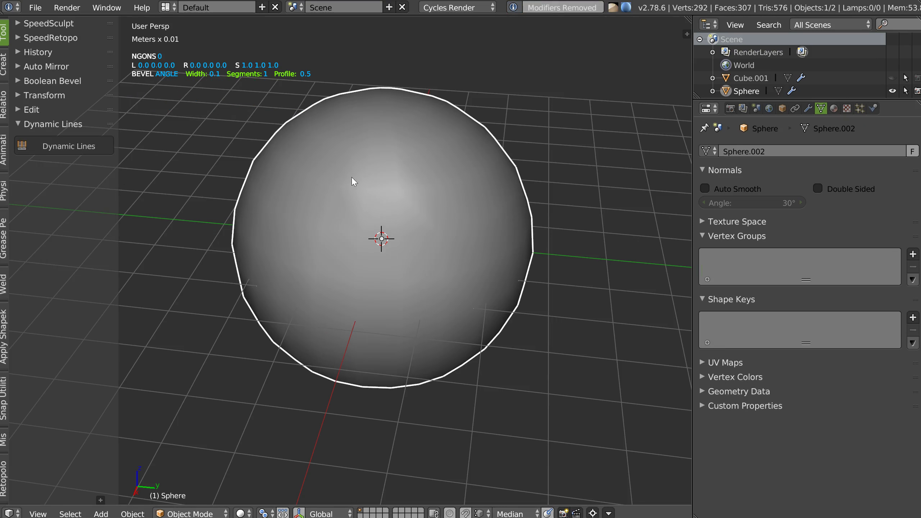
{"action": "left_click", "coordinate": [67, 147]}
{"action": "left_click", "coordinate": [69, 203]}
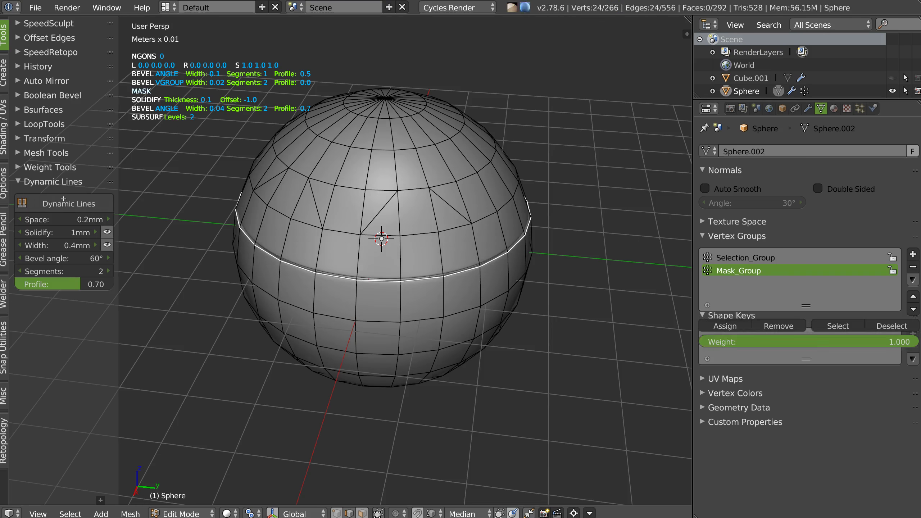
{"action": "key", "text": "Tab"}
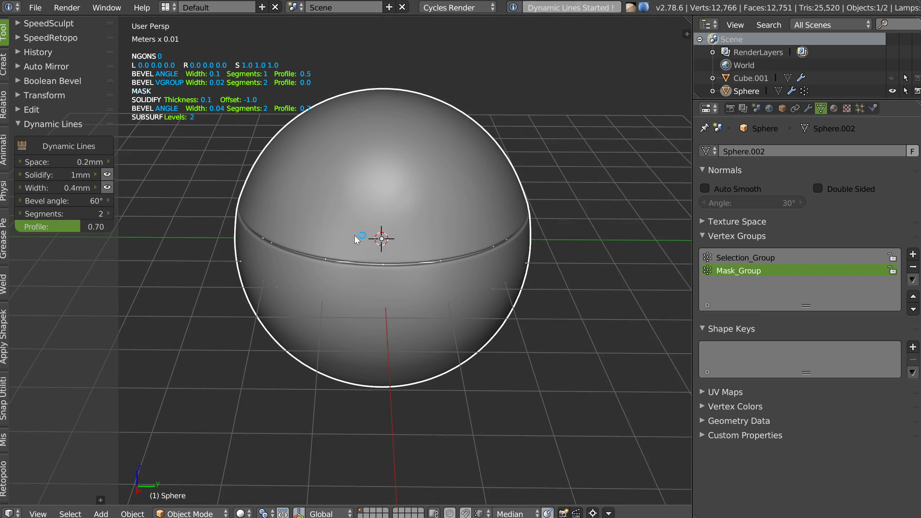
Step: Delete the grooved sphere so the scene is empty
{"action": "scroll", "coordinate": [345, 252], "scroll_direction": "up", "scroll_amount": 2}
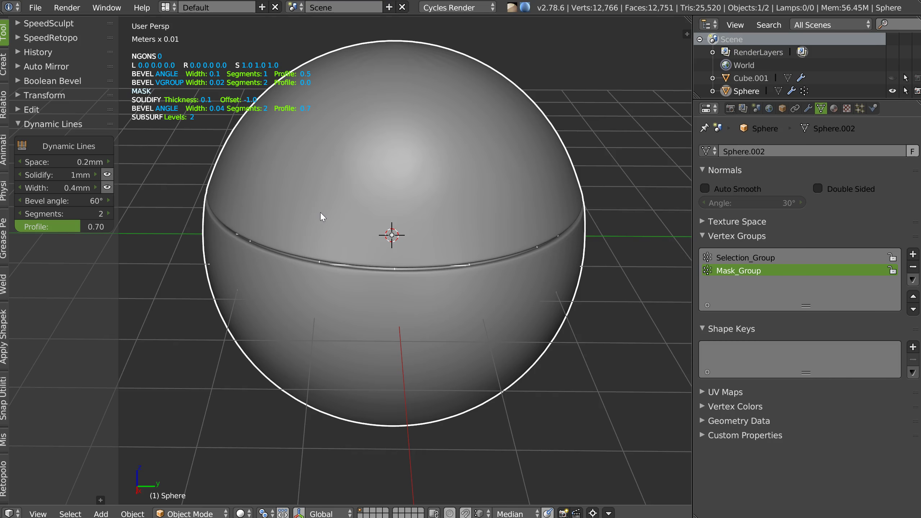
{"action": "mouse_move", "coordinate": [423, 231]}
{"action": "middle_mouse_down"}
{"action": "mouse_move", "coordinate": [436, 225]}
{"action": "mouse_move", "coordinate": [411, 247]}
{"action": "mouse_move", "coordinate": [394, 218]}
{"action": "middle_mouse_up"}
{"action": "key", "text": "Delete"}
{"action": "right_click", "coordinate": [420, 229]}
Step: Add a cube and duplicate it in place
{"action": "left_click", "coordinate": [340, 334]}
{"action": "scroll", "coordinate": [394, 217], "scroll_direction": "up", "scroll_amount": 3}
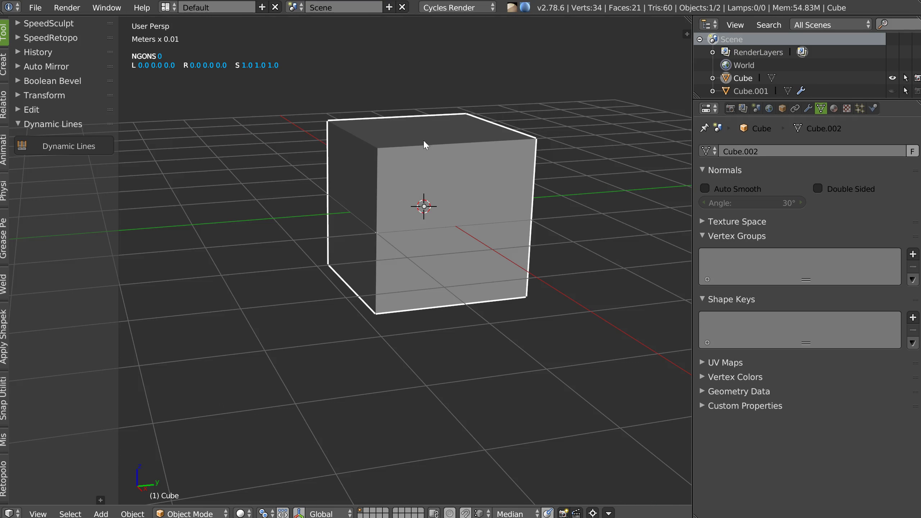
{"action": "middle_click_drag", "start_coordinate": [424, 144], "coordinate": [432, 163]}
{"action": "key", "text": "shift+d"}
{"action": "key", "text": "Escape"}
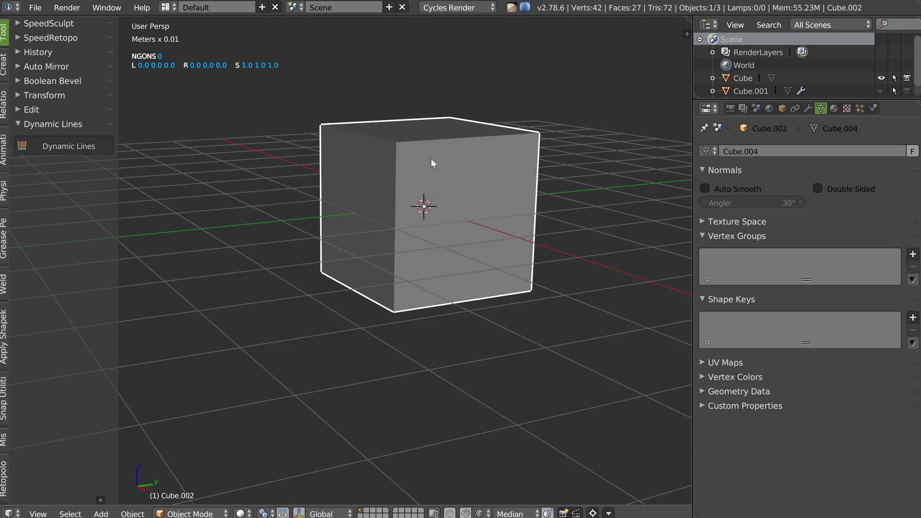
Step: Raise the copy 0.6 on Z, scale it by 1.2, and shift it -0.8 on Y
{"action": "key", "text": "g"}
{"action": "key", "text": "z"}
{"action": "key", "text": "Return"}
{"action": "key", "text": "s"}
{"action": "left_click", "coordinate": [593, 196]}
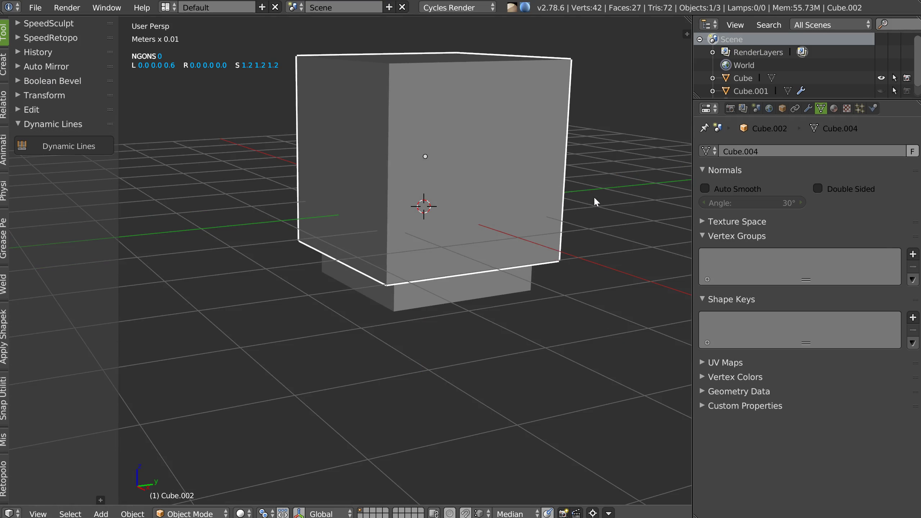
{"action": "middle_click_drag", "start_coordinate": [593, 196], "coordinate": [512, 199]}
{"action": "key", "text": "g"}
{"action": "key", "text": "y"}
{"action": "left_click", "coordinate": [455, 192]}
Step: Move one edge of the copy in Edit Mode to shape it into a wedge
{"action": "middle_click_drag", "start_coordinate": [455, 192], "coordinate": [430, 135]}
{"action": "key", "text": "Tab"}
{"action": "right_click", "coordinate": [460, 45]}
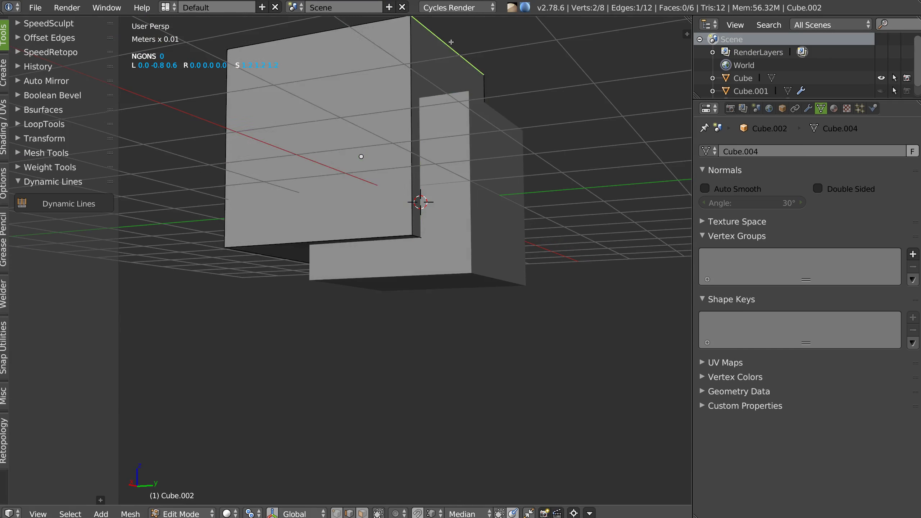
{"action": "middle_click_drag", "start_coordinate": [460, 45], "coordinate": [476, 81]}
{"action": "key", "text": "g"}
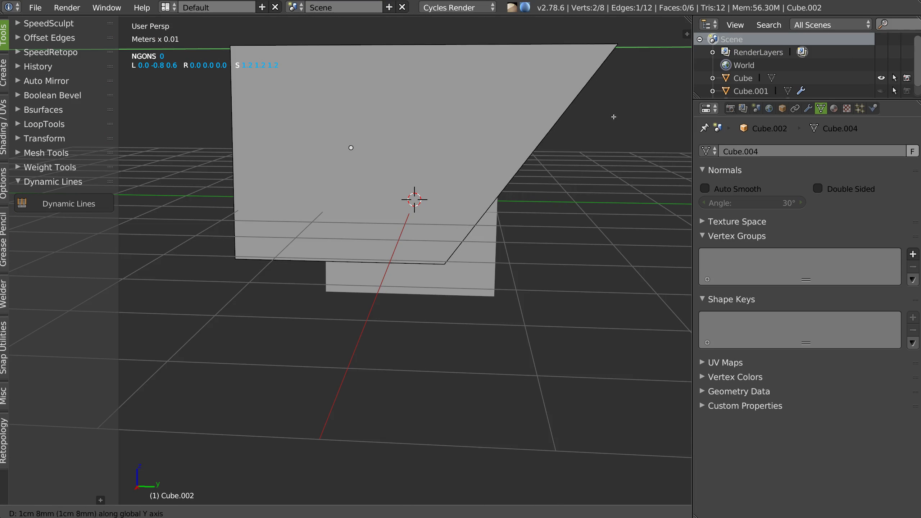
{"action": "left_click", "coordinate": [536, 69]}
{"action": "middle_click_drag", "start_coordinate": [536, 69], "coordinate": [440, 258]}
Step: Round the wedge's inner corner with a 9-segment bevel and also select the lower cube
{"action": "key", "text": "space"}
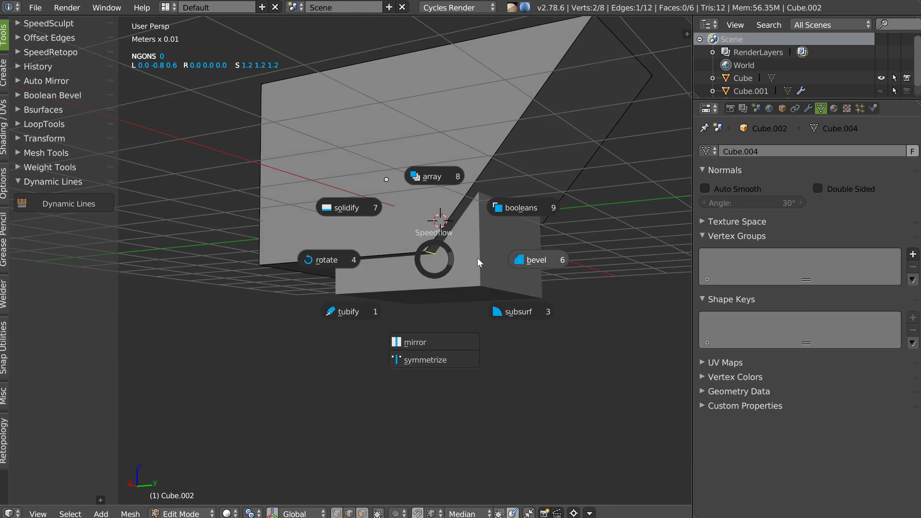
{"action": "left_click", "coordinate": [534, 316]}
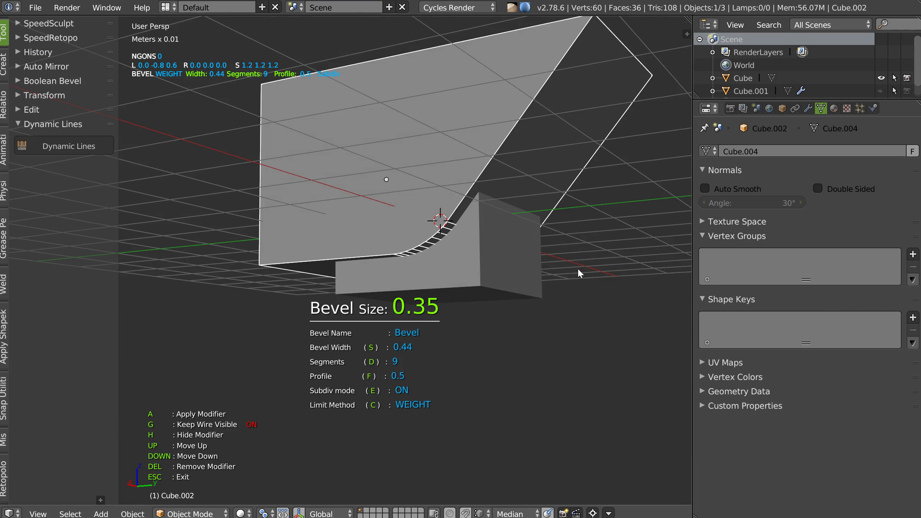
{"action": "key", "text": "n"}
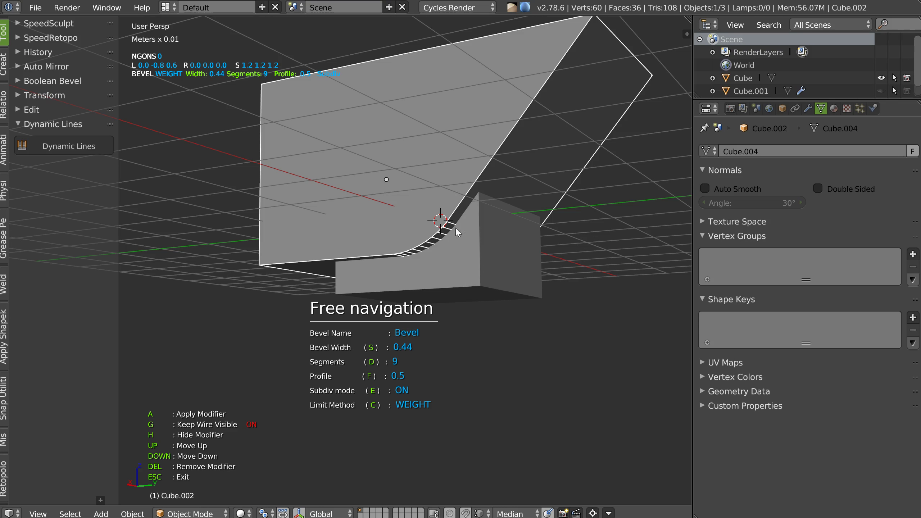
{"action": "key", "text": "Escape"}
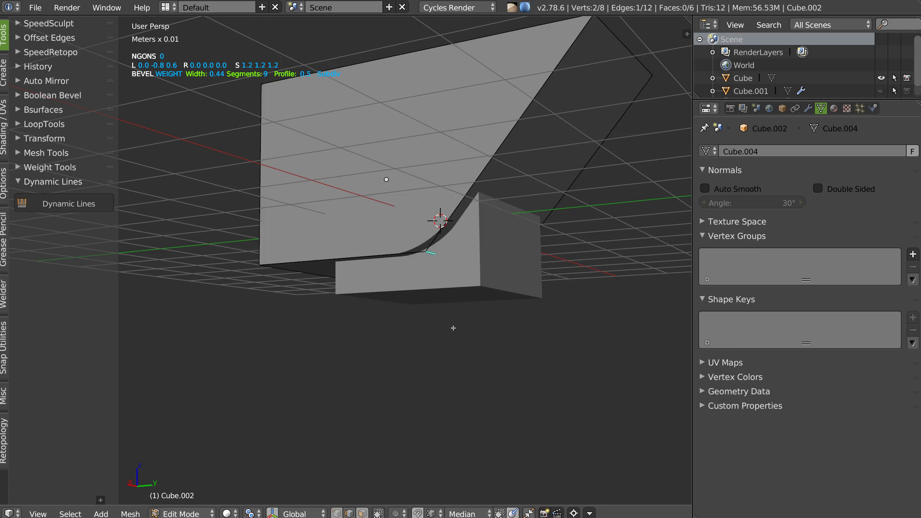
{"action": "right_click", "coordinate": [465, 282], "text": "shift"}
{"action": "key", "text": "space"}
Step: Apply a Boolean difference of the wedge from the cube, delete the cutter, and enter Edit Mode
{"action": "left_click", "coordinate": [551, 234]}
{"action": "mouse_move", "coordinate": [551, 239]}
{"action": "middle_mouse_down"}
{"action": "mouse_move", "coordinate": [500, 248]}
{"action": "mouse_move", "coordinate": [519, 219]}
{"action": "mouse_move", "coordinate": [470, 232]}
{"action": "middle_mouse_up"}
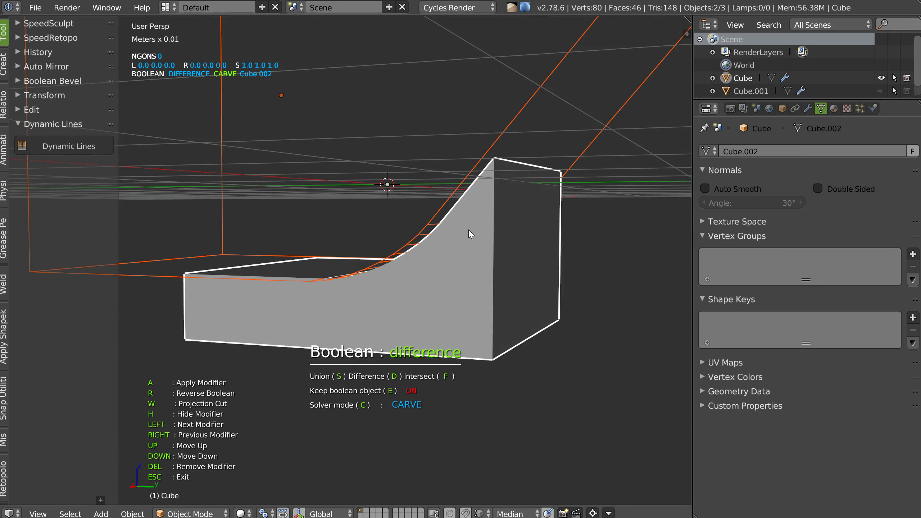
{"action": "key", "text": "a"}
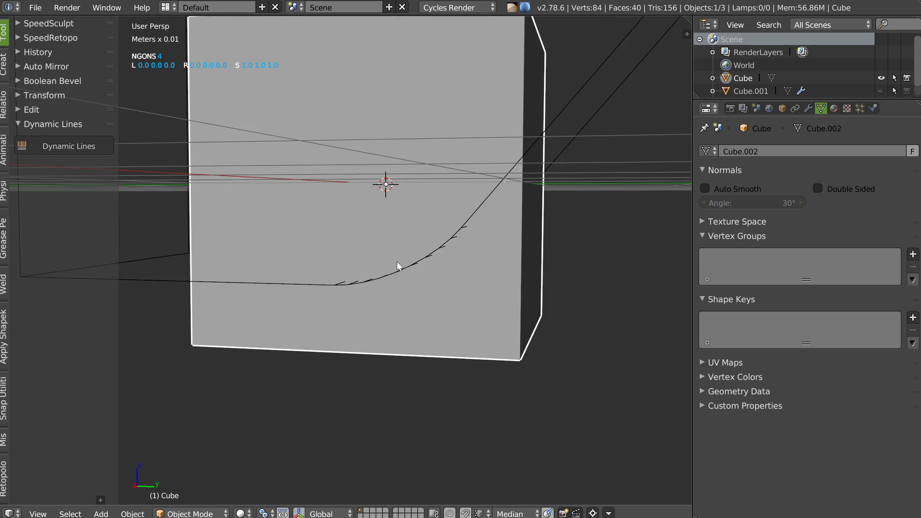
{"action": "key", "text": "x"}
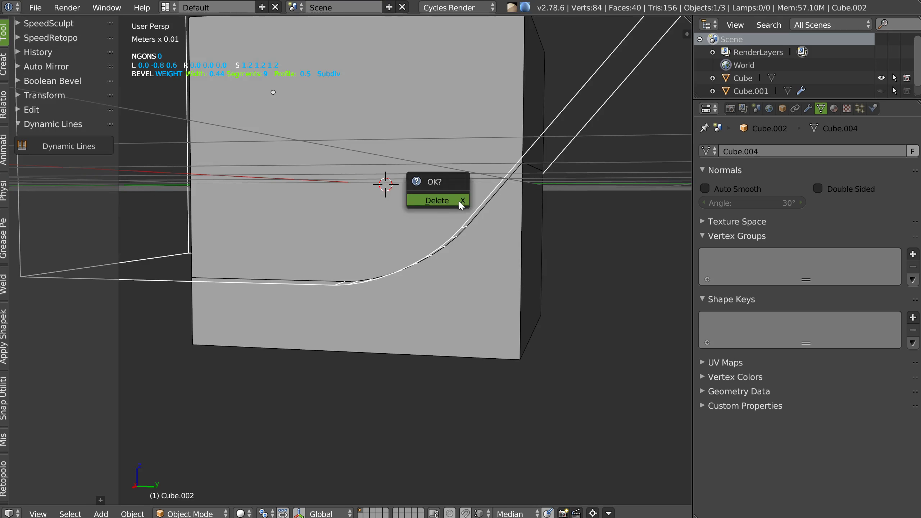
{"action": "left_click", "coordinate": [458, 201]}
{"action": "mouse_move", "coordinate": [410, 245]}
{"action": "middle_mouse_down"}
{"action": "mouse_move", "coordinate": [459, 226]}
{"action": "mouse_move", "coordinate": [443, 204]}
{"action": "mouse_move", "coordinate": [477, 144]}
{"action": "middle_mouse_up"}
{"action": "scroll", "coordinate": [459, 226], "scroll_direction": "down", "scroll_amount": 4}
{"action": "key", "text": "Tab"}
{"action": "scroll", "coordinate": [443, 204], "scroll_direction": "up", "scroll_amount": 2}
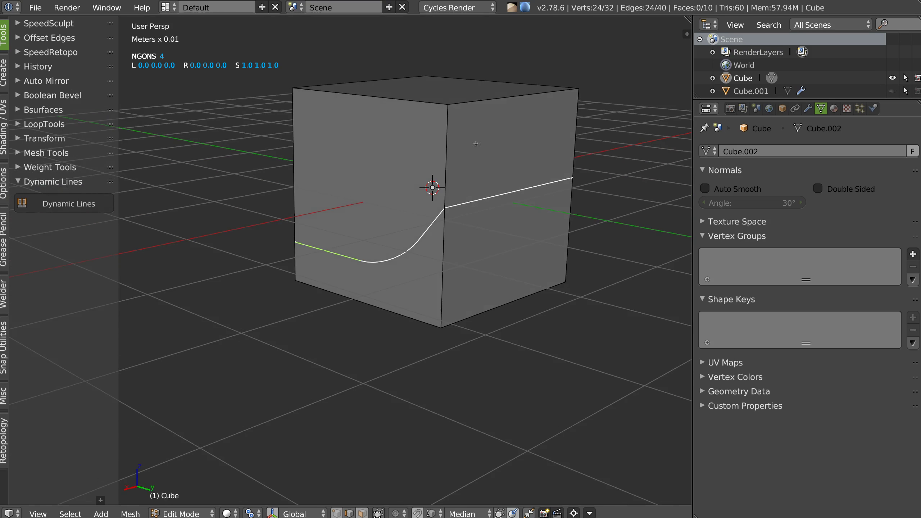
Step: Apply Dynamic Lines to the curved edge and strip its subdivision with Ctrl+0
{"action": "left_click", "coordinate": [54, 203]}
{"action": "scroll", "coordinate": [427, 210], "scroll_direction": "up", "scroll_amount": 5}
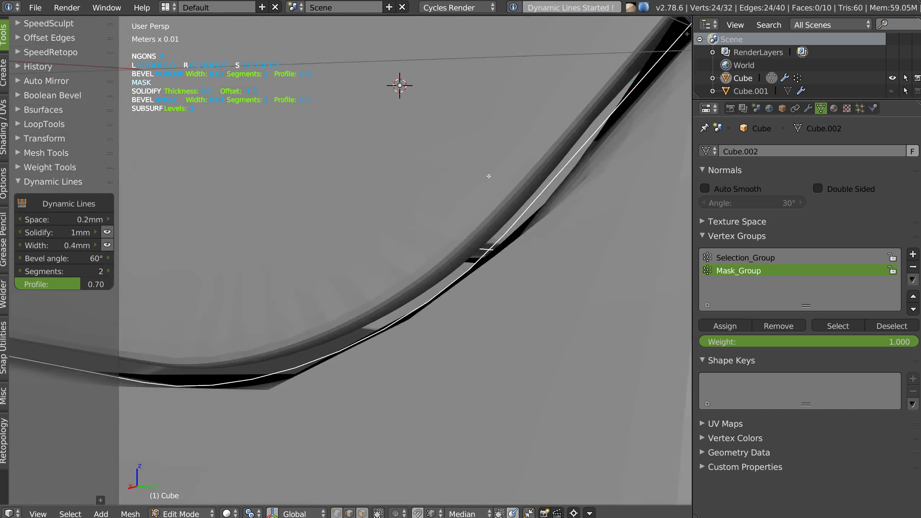
{"action": "scroll", "coordinate": [496, 216], "scroll_direction": "down", "scroll_amount": 2}
{"action": "middle_click_drag", "start_coordinate": [496, 216], "coordinate": [496, 217]}
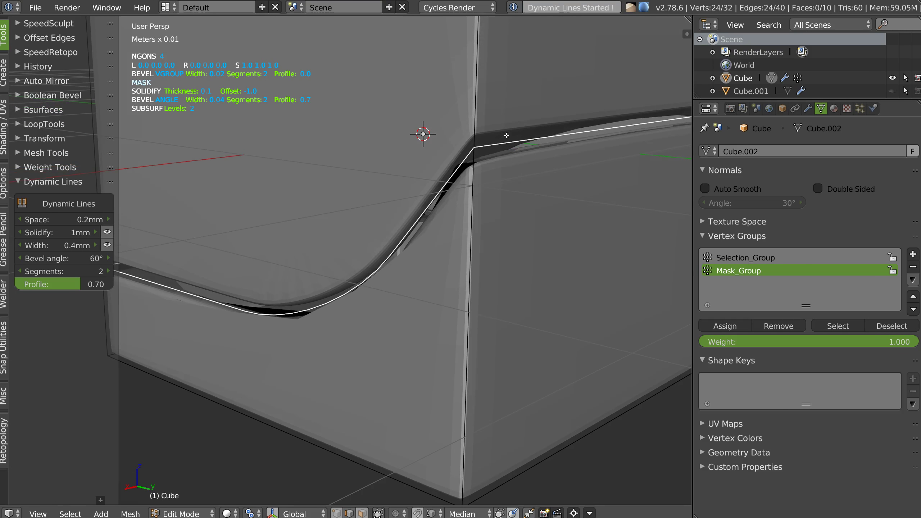
{"action": "scroll", "coordinate": [512, 233], "scroll_direction": "down", "scroll_amount": 1}
{"action": "key", "text": "ctrl+0"}
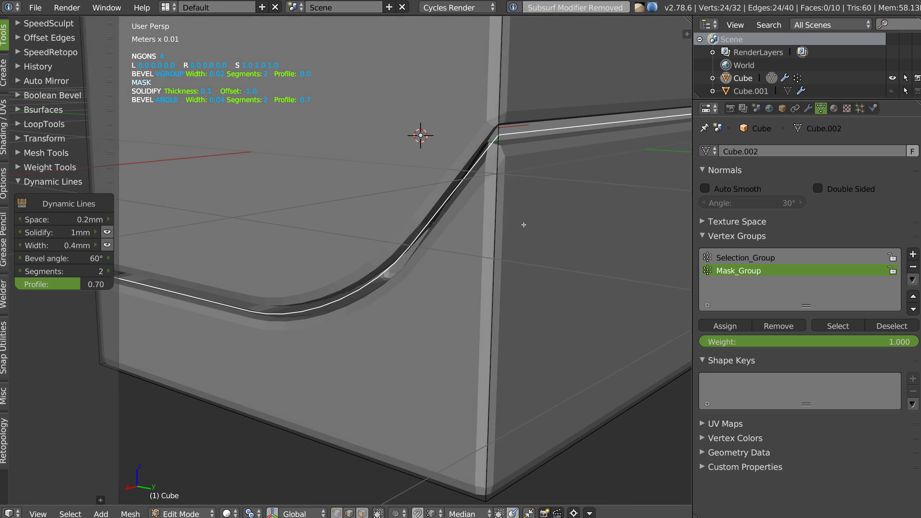
{"action": "scroll", "coordinate": [527, 211], "scroll_direction": "up", "scroll_amount": 1}
{"action": "middle_click_drag", "start_coordinate": [526, 211], "coordinate": [512, 218]}
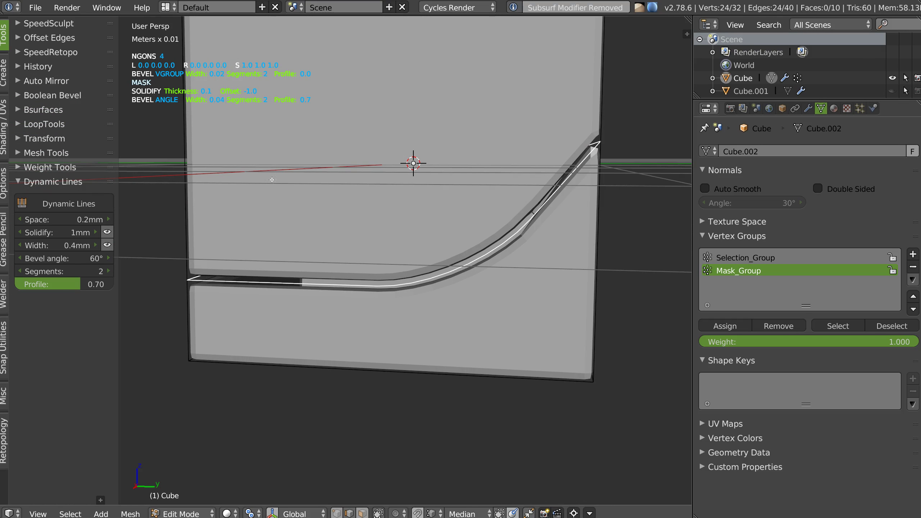
Step: Set the Dynamic Lines Space to 0.05mm and return to Object Mode
{"action": "left_click", "coordinate": [53, 219]}
{"action": "left_click", "coordinate": [28, 220]}
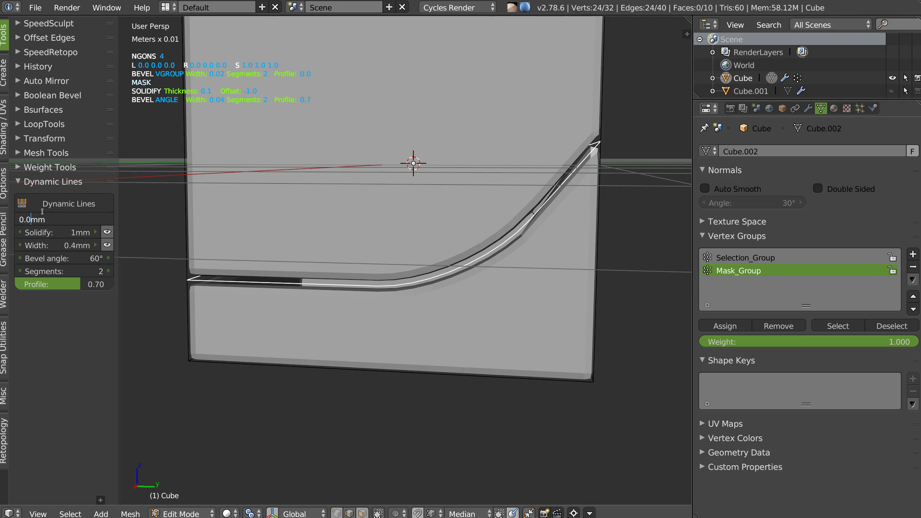
{"action": "type", "text": "5"}
{"action": "key", "text": "Return"}
{"action": "mouse_move", "coordinate": [326, 235]}
{"action": "middle_mouse_down"}
{"action": "mouse_move", "coordinate": [498, 257]}
{"action": "mouse_move", "coordinate": [482, 252]}
{"action": "middle_mouse_up"}
{"action": "key", "text": "Tab"}
{"action": "left_click", "coordinate": [497, 184]}
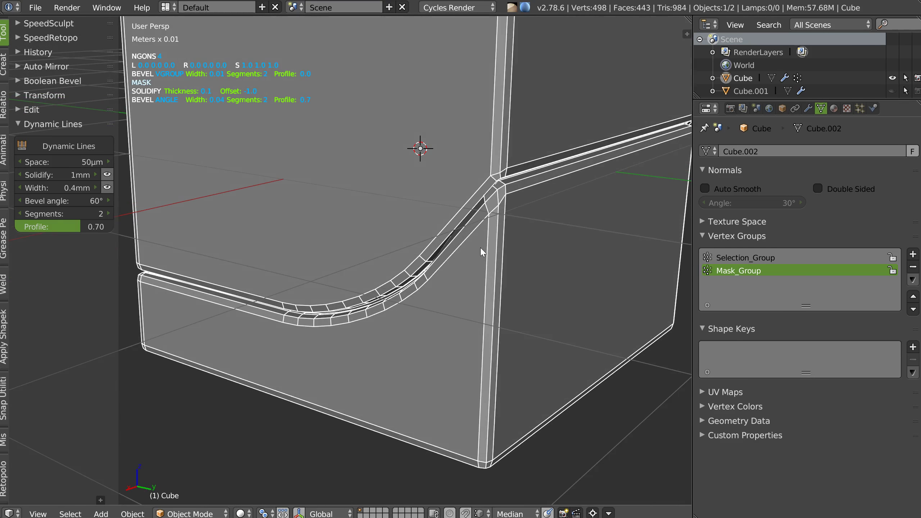
Step: Turn off Loop Slide on Bevel_Base and expand the Second_Bevel modifier settings
{"action": "left_click", "coordinate": [808, 109]}
{"action": "left_click", "coordinate": [707, 132]}
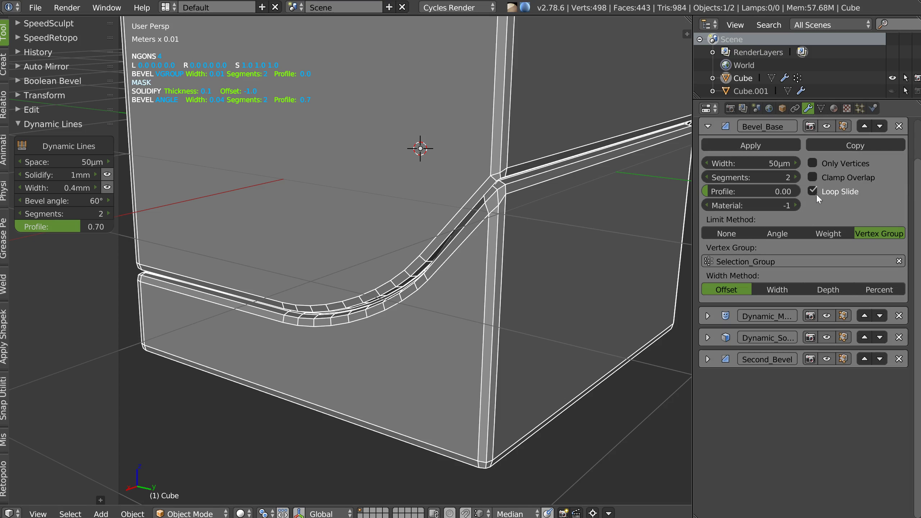
{"action": "left_click", "coordinate": [813, 191]}
{"action": "left_click", "coordinate": [707, 126]}
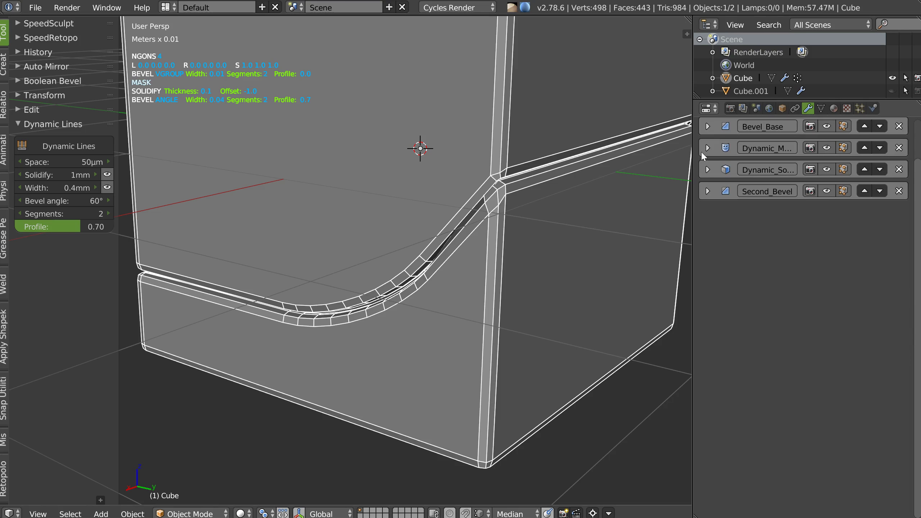
{"action": "left_click", "coordinate": [704, 170]}
{"action": "left_click", "coordinate": [707, 191]}
{"action": "left_click", "coordinate": [816, 255]}
{"action": "left_click", "coordinate": [816, 254]}
{"action": "left_click", "coordinate": [816, 254]}
{"action": "left_click", "coordinate": [817, 242]}
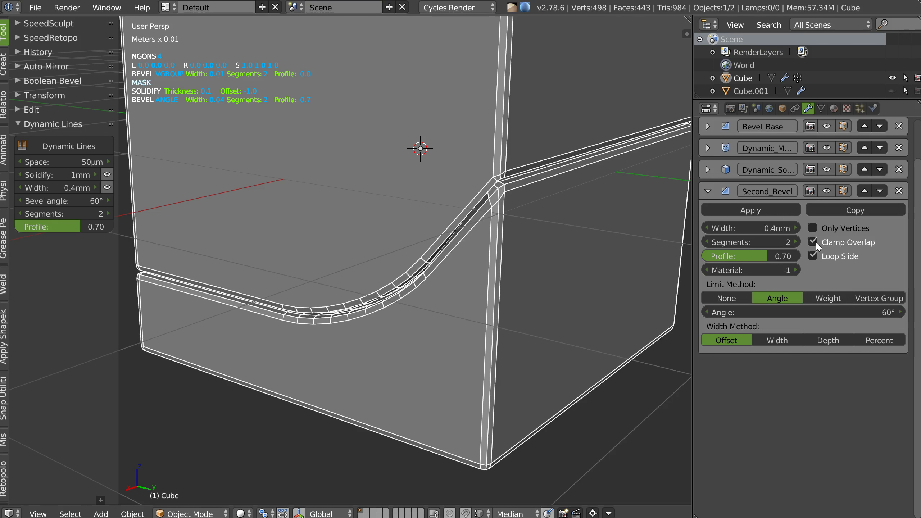
Step: Set the Second_Bevel segment count to 6, after briefly trying 7
{"action": "middle_click_drag", "start_coordinate": [383, 254], "coordinate": [410, 245]}
{"action": "left_click", "coordinate": [65, 212]}
{"action": "type", "text": "7"}
{"action": "key", "text": "Return"}
{"action": "left_click", "coordinate": [66, 211]}
{"action": "type", "text": "6"}
{"action": "key", "text": "Return"}
Step: Inspect the bevelled corner and turn off the wireframe overlay
{"action": "middle_click_drag", "start_coordinate": [453, 203], "coordinate": [502, 200]}
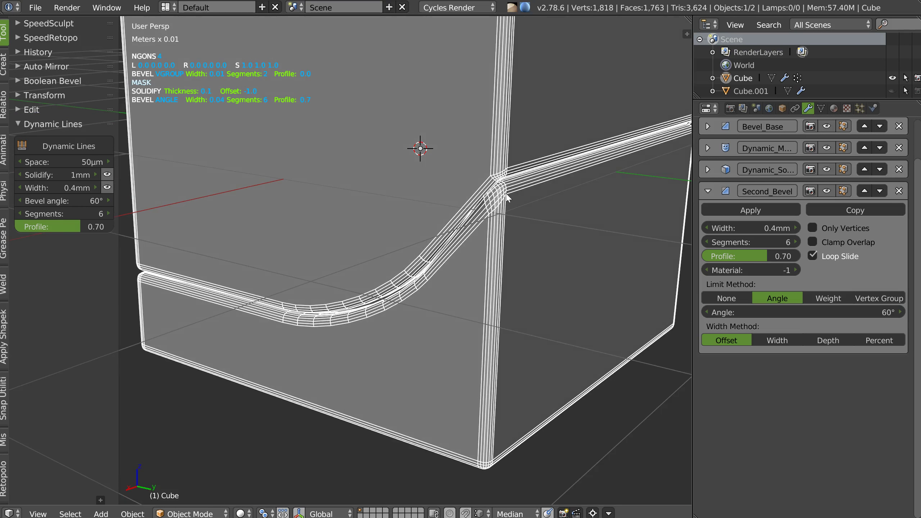
{"action": "middle_click_drag", "start_coordinate": [445, 197], "coordinate": [432, 201]}
{"action": "mouse_move", "coordinate": [447, 249]}
{"action": "middle_mouse_down"}
{"action": "mouse_move", "coordinate": [517, 223]}
{"action": "mouse_move", "coordinate": [510, 215]}
{"action": "mouse_move", "coordinate": [406, 213]}
{"action": "mouse_move", "coordinate": [584, 206]}
{"action": "mouse_move", "coordinate": [559, 198]}
{"action": "middle_mouse_up"}
{"action": "key", "text": "shift+z"}
{"action": "left_click", "coordinate": [595, 238]}
{"action": "key", "text": "z"}
{"action": "left_click", "coordinate": [494, 212]}
Step: Enter Edit Mode and move the bottom edge loop vertically along Z
{"action": "scroll", "coordinate": [496, 210], "scroll_direction": "down", "scroll_amount": 2}
{"action": "key", "text": "Tab"}
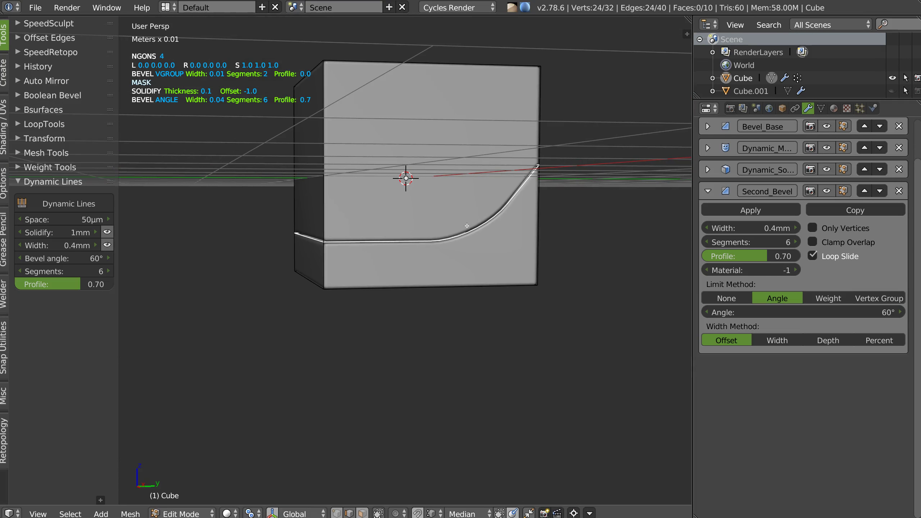
{"action": "key", "text": "g"}
{"action": "key", "text": "z"}
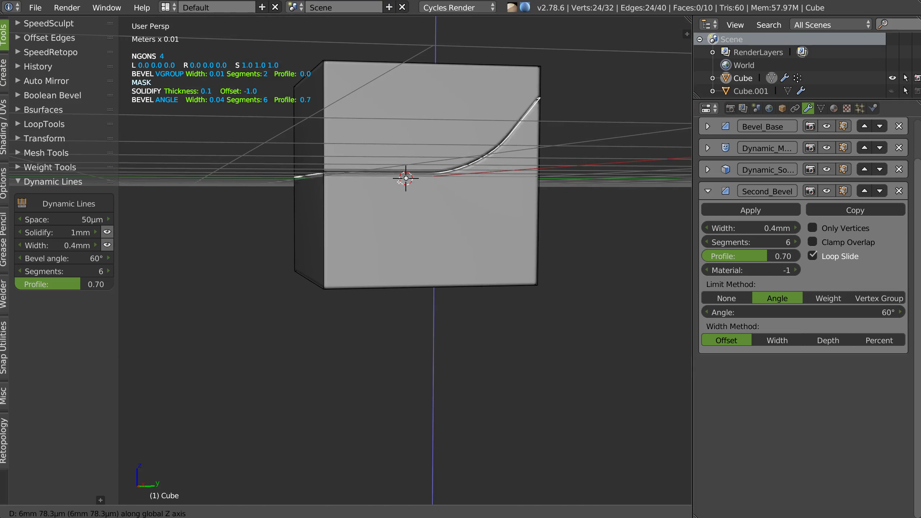
{"action": "left_click", "coordinate": [390, 202]}
{"action": "middle_click_drag", "start_coordinate": [390, 202], "coordinate": [395, 174]}
Step: Scale the curved edge loop along Z so the curve flips downward
{"action": "key", "text": "s"}
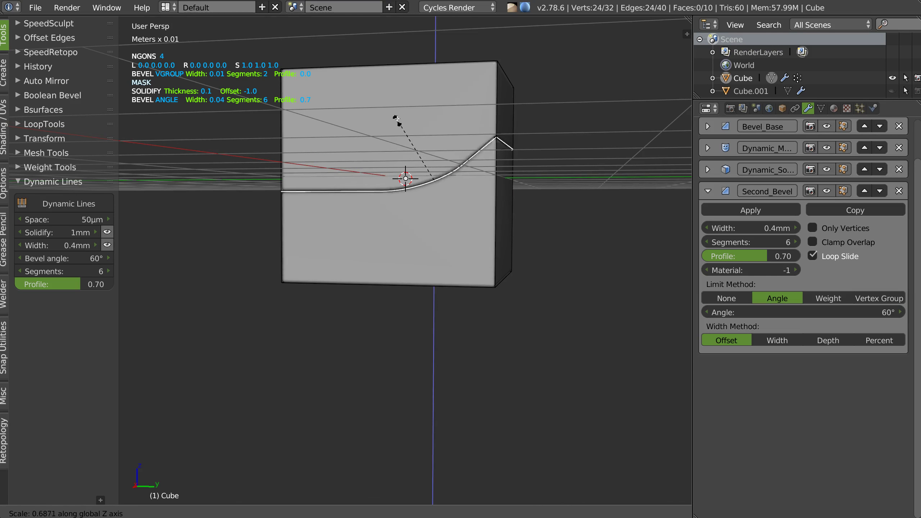
{"action": "left_click", "coordinate": [393, 125]}
{"action": "key", "text": "s"}
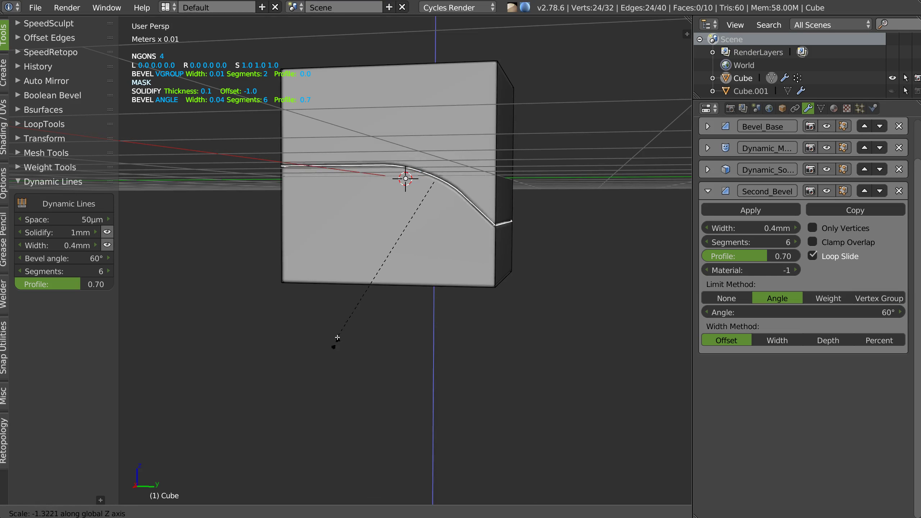
{"action": "left_click", "coordinate": [381, 254]}
{"action": "mouse_move", "coordinate": [380, 254]}
{"action": "middle_mouse_down"}
{"action": "mouse_move", "coordinate": [398, 246]}
{"action": "mouse_move", "coordinate": [431, 185]}
{"action": "mouse_move", "coordinate": [413, 216]}
{"action": "middle_mouse_up"}
Step: Switch to edge select mode and view the cube from the right side
{"action": "key", "text": "Tab"}
{"action": "key", "text": "Tab"}
{"action": "left_click", "coordinate": [380, 241]}
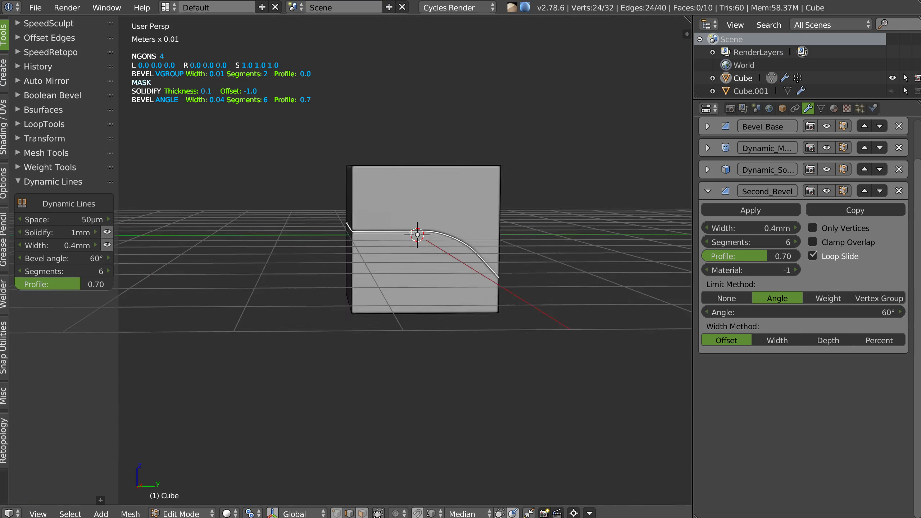
{"action": "key", "text": "KP_1"}
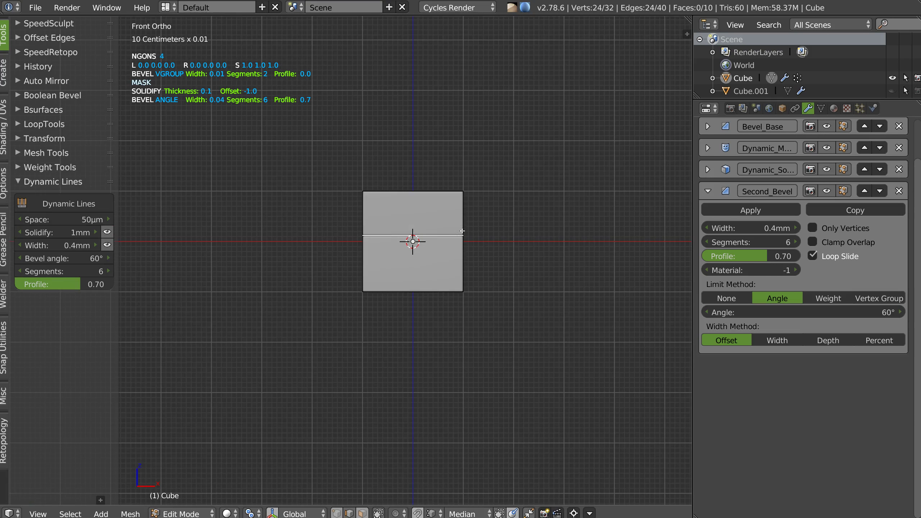
{"action": "key", "text": "KP_3"}
{"action": "scroll", "coordinate": [399, 205], "scroll_direction": "up", "scroll_amount": 5}
Step: Knife an angle-constrained stepped vertical line through the cube from top to bottom
{"action": "key", "text": "w"}
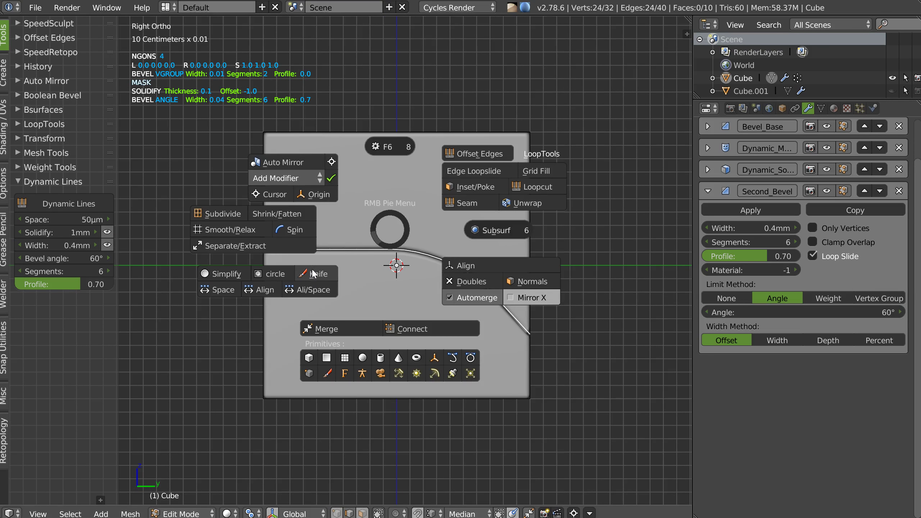
{"action": "left_click", "coordinate": [337, 123]}
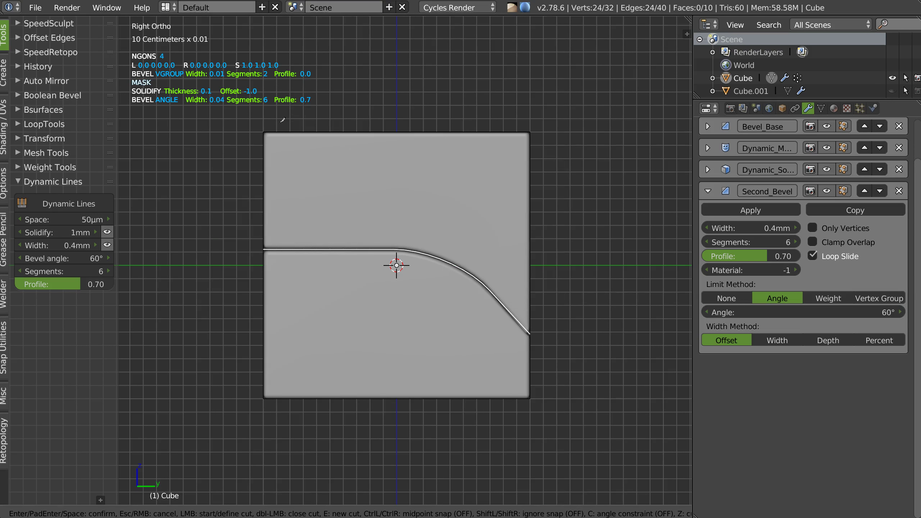
{"action": "key", "text": "c"}
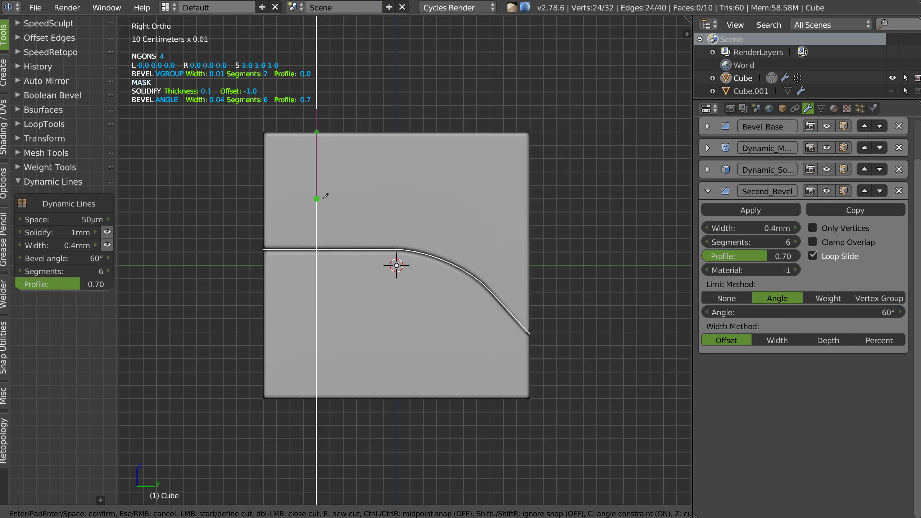
{"action": "left_click", "coordinate": [316, 190]}
{"action": "left_click", "coordinate": [342, 216]}
{"action": "left_click", "coordinate": [342, 441]}
{"action": "key", "text": "Return"}
Step: Frame the new cut edges, try a first edge selection, then clear it
{"action": "middle_click_drag", "start_coordinate": [315, 448], "coordinate": [414, 207]}
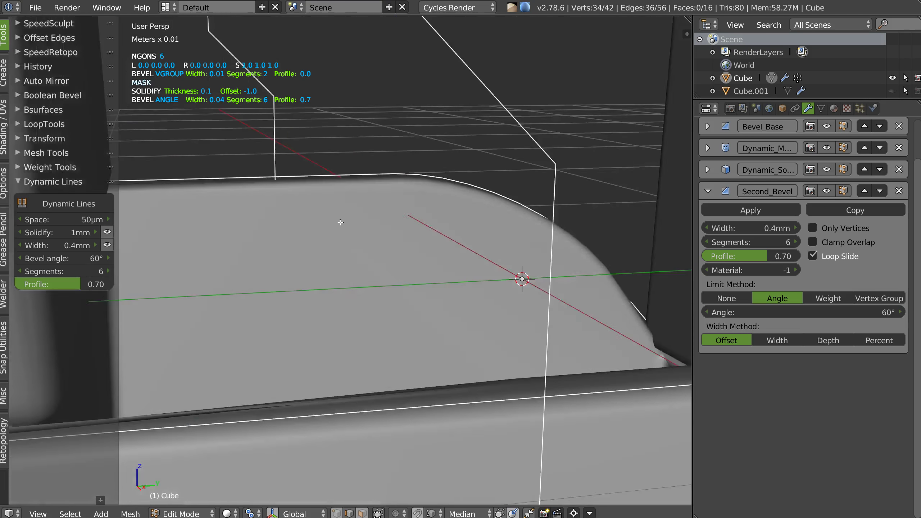
{"action": "key", "text": "KP_Decimal"}
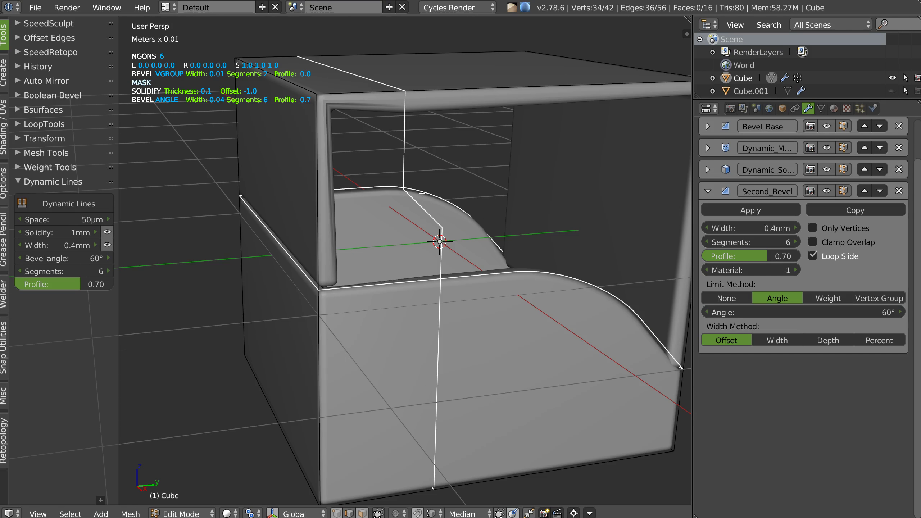
{"action": "right_click", "coordinate": [403, 138]}
{"action": "right_click", "coordinate": [424, 217], "text": "shift"}
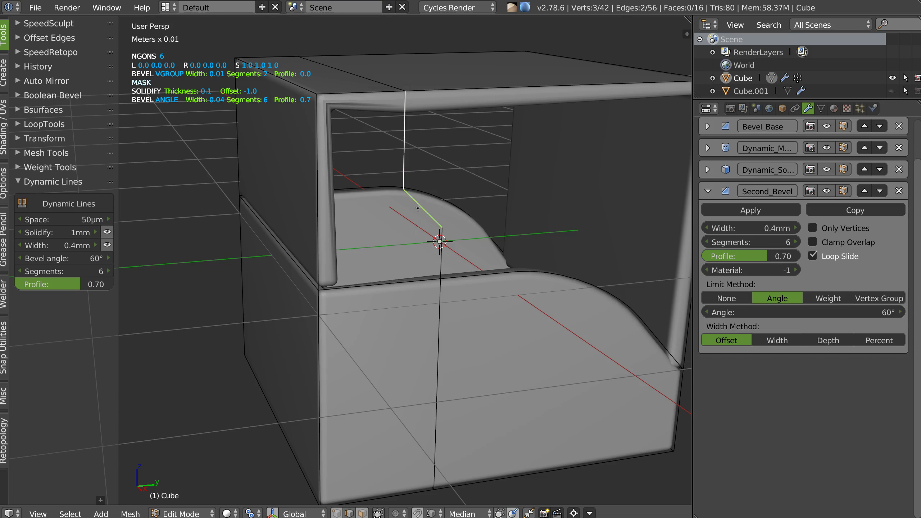
{"action": "middle_click_drag", "start_coordinate": [425, 216], "coordinate": [448, 171]}
{"action": "key", "text": "a"}
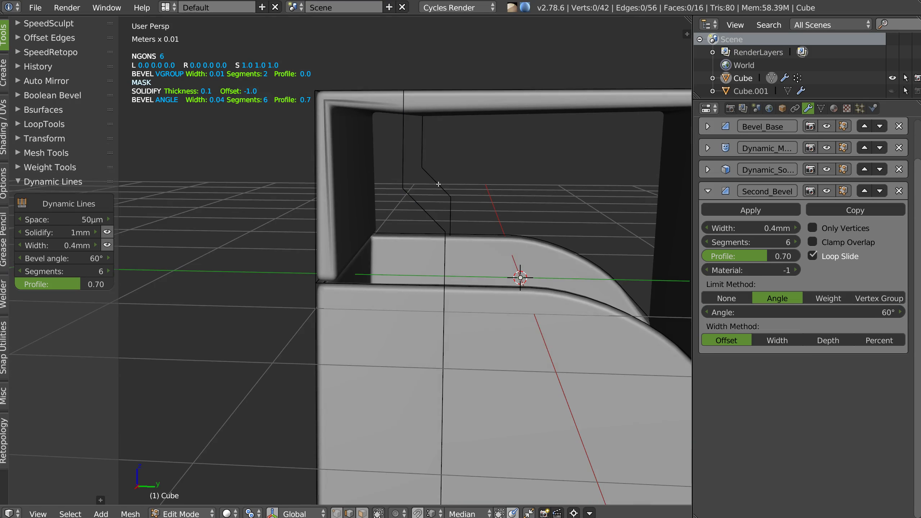
Step: Select the full stepped vertical edge path of the knife cut
{"action": "right_click", "coordinate": [411, 162], "text": "shift"}
{"action": "middle_click_drag", "start_coordinate": [412, 163], "coordinate": [485, 145]}
{"action": "scroll", "coordinate": [452, 181], "scroll_direction": "down", "scroll_amount": 4}
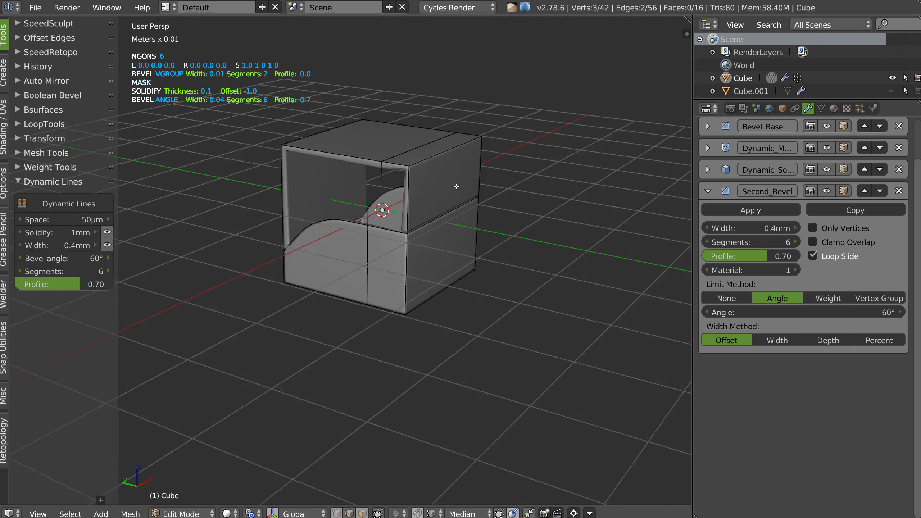
{"action": "scroll", "coordinate": [390, 172], "scroll_direction": "up", "scroll_amount": 2}
{"action": "scroll", "coordinate": [390, 173], "scroll_direction": "up", "scroll_amount": 1}
{"action": "right_click", "coordinate": [392, 173], "text": "shift"}
{"action": "middle_click_drag", "start_coordinate": [378, 201], "coordinate": [397, 190]}
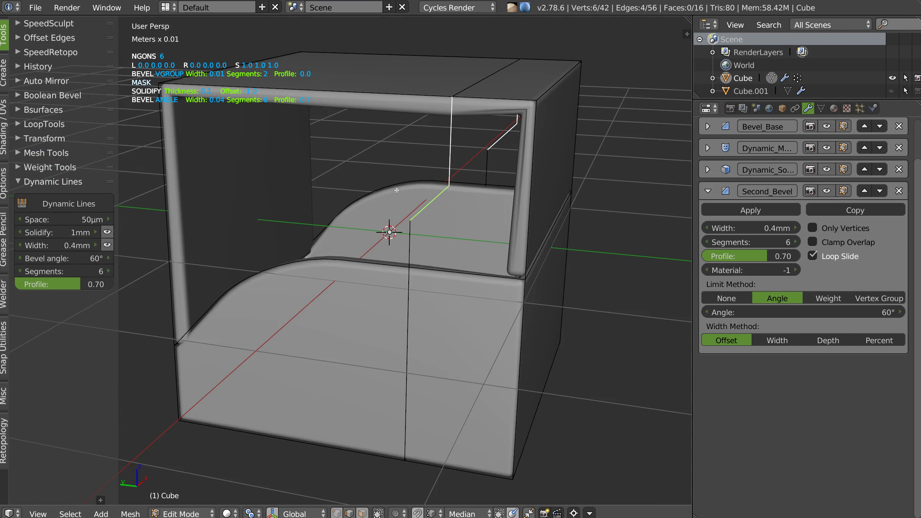
{"action": "mouse_move", "coordinate": [417, 290]}
{"action": "middle_mouse_down"}
{"action": "mouse_move", "coordinate": [424, 214]}
{"action": "mouse_move", "coordinate": [448, 290]}
{"action": "middle_mouse_up"}
{"action": "right_click", "coordinate": [449, 290], "text": "shift"}
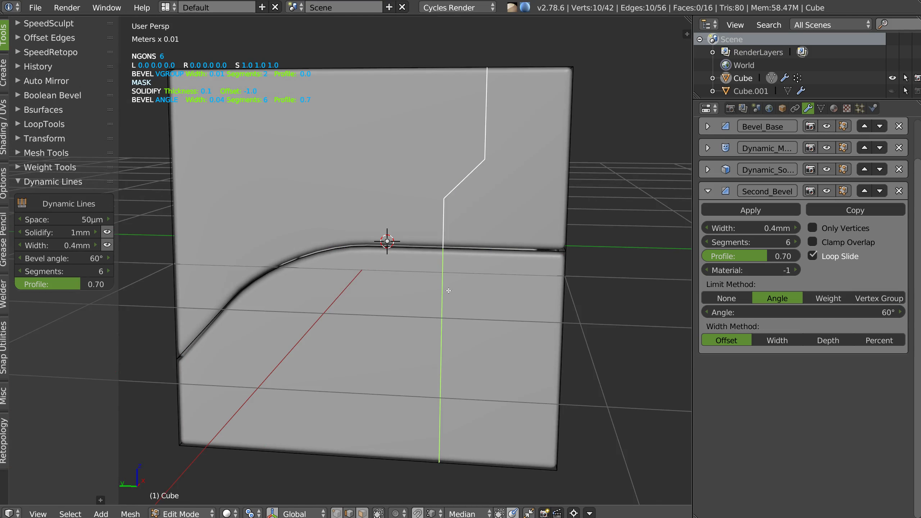
Step: Turn the edge path into a Dynamic Lines groove, shift it along Y, and leave Edit Mode
{"action": "left_click", "coordinate": [66, 203]}
{"action": "mouse_move", "coordinate": [446, 188]}
{"action": "middle_mouse_down"}
{"action": "mouse_move", "coordinate": [458, 233]}
{"action": "mouse_move", "coordinate": [418, 278]}
{"action": "mouse_move", "coordinate": [421, 268]}
{"action": "middle_mouse_up"}
{"action": "key", "text": "g"}
{"action": "key", "text": "y"}
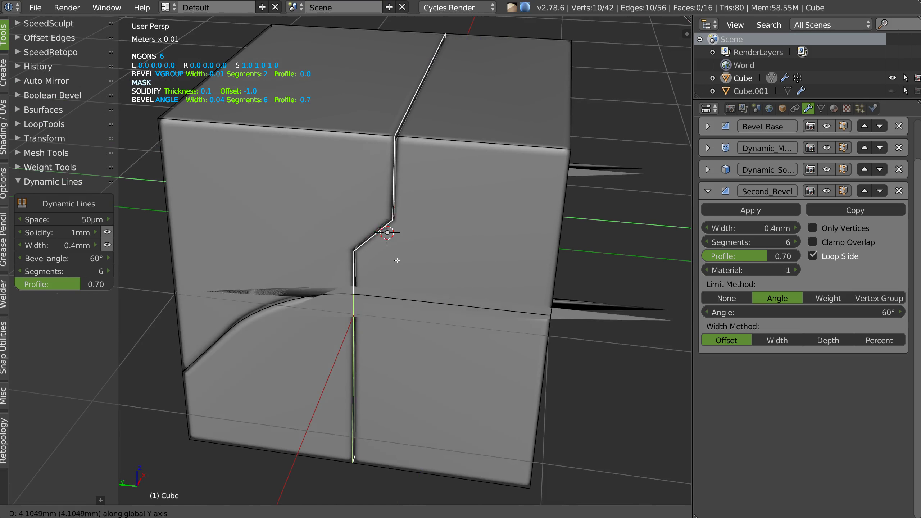
{"action": "left_click", "coordinate": [486, 265]}
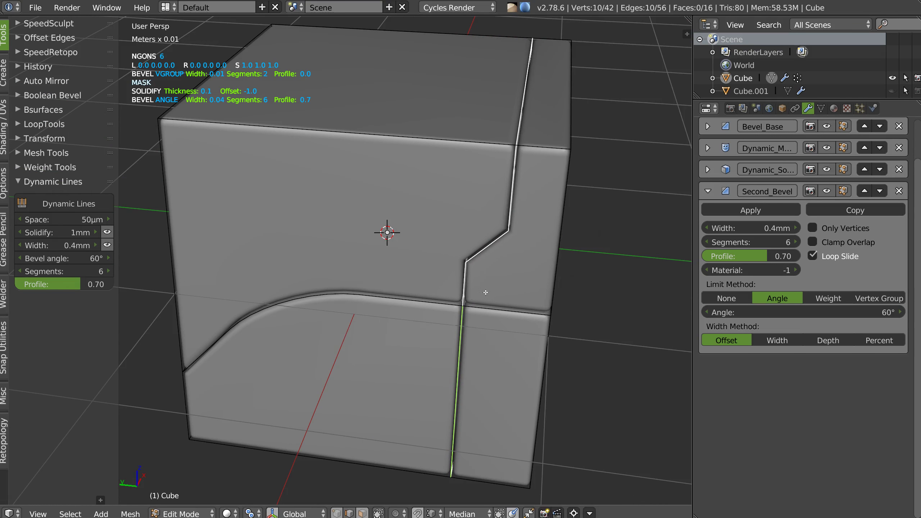
{"action": "key", "text": "Tab"}
{"action": "scroll", "coordinate": [474, 249], "scroll_direction": "up", "scroll_amount": 2}
{"action": "scroll", "coordinate": [477, 235], "scroll_direction": "up", "scroll_amount": 2}
Step: Lower the groove bevel Profile to 0.36 and narrow the groove Width to 0.2mm
{"action": "left_click_drag", "start_coordinate": [81, 223], "coordinate": [36, 227]}
{"action": "left_click_drag", "start_coordinate": [65, 187], "coordinate": [77, 211]}
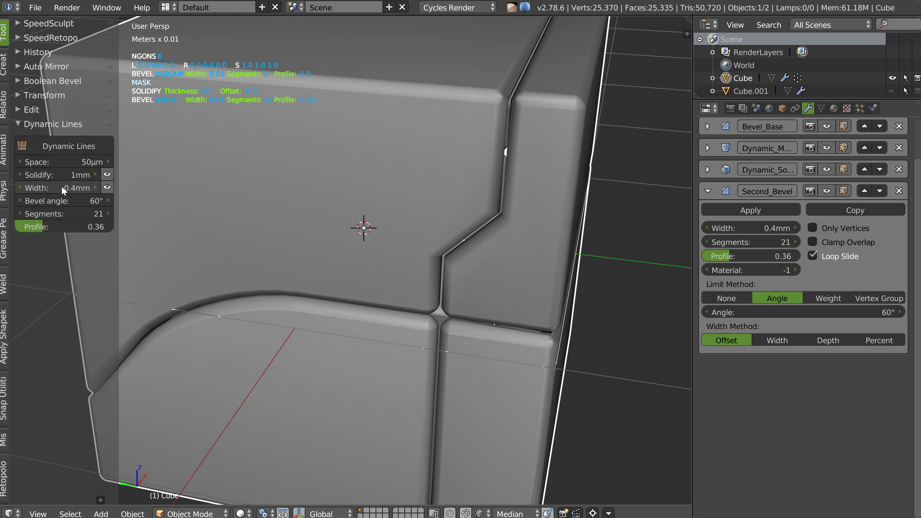
{"action": "mouse_move", "coordinate": [61, 186]}
{"action": "left_mouse_down"}
{"action": "mouse_move", "coordinate": [61, 174]}
{"action": "mouse_move", "coordinate": [51, 176]}
{"action": "left_mouse_up"}
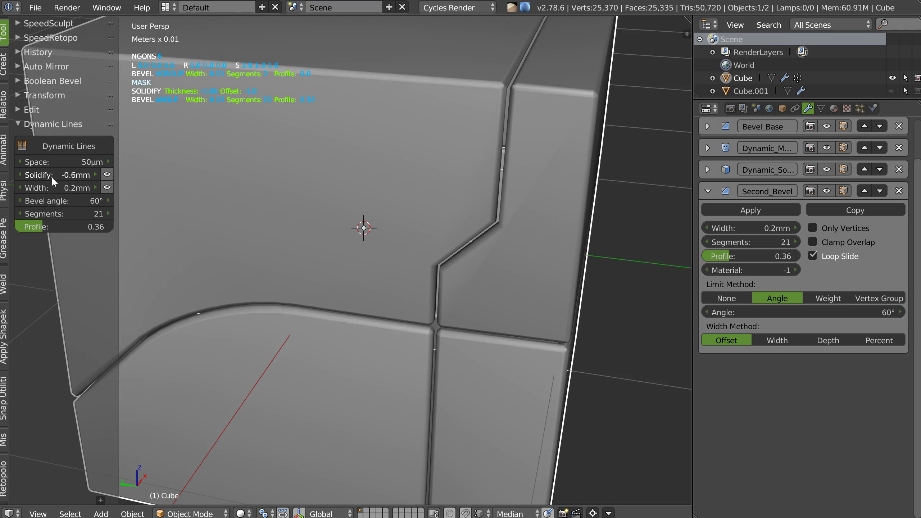
{"action": "scroll", "coordinate": [390, 204], "scroll_direction": "down", "scroll_amount": 8}
{"action": "scroll", "coordinate": [385, 236], "scroll_direction": "up", "scroll_amount": 2}
Step: Orbit around the cube to inspect the refined grooves, then collapse the Second_Bevel modifier
{"action": "middle_click_drag", "start_coordinate": [385, 236], "coordinate": [382, 184]}
{"action": "scroll", "coordinate": [351, 205], "scroll_direction": "up", "scroll_amount": 3}
{"action": "scroll", "coordinate": [361, 235], "scroll_direction": "up", "scroll_amount": 2}
{"action": "scroll", "coordinate": [361, 232], "scroll_direction": "down", "scroll_amount": 3}
{"action": "mouse_move", "coordinate": [345, 263]}
{"action": "middle_mouse_down"}
{"action": "mouse_move", "coordinate": [304, 267]}
{"action": "mouse_move", "coordinate": [329, 249]}
{"action": "middle_mouse_up"}
{"action": "mouse_move", "coordinate": [415, 239]}
{"action": "middle_mouse_down"}
{"action": "mouse_move", "coordinate": [387, 207]}
{"action": "mouse_move", "coordinate": [473, 191]}
{"action": "middle_mouse_up"}
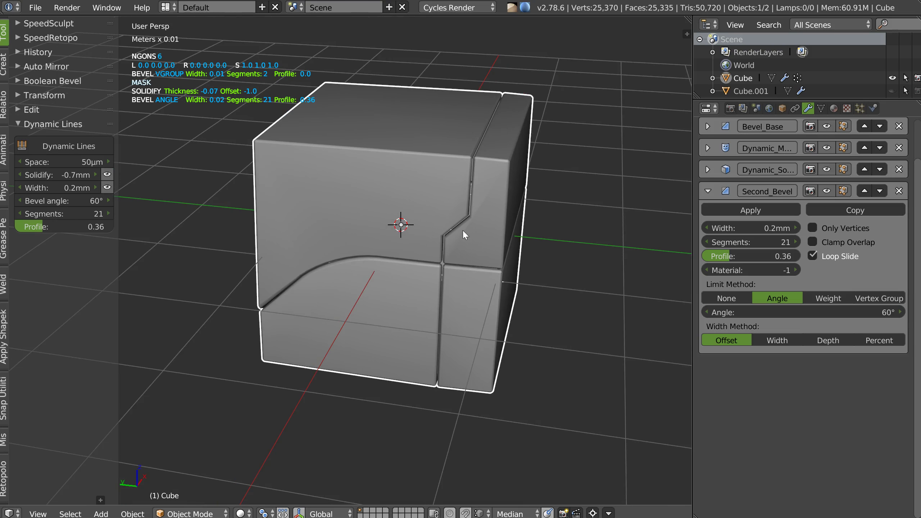
{"action": "mouse_move", "coordinate": [344, 222]}
{"action": "middle_mouse_down"}
{"action": "mouse_move", "coordinate": [542, 225]}
{"action": "mouse_move", "coordinate": [354, 245]}
{"action": "mouse_move", "coordinate": [402, 173]}
{"action": "middle_mouse_up"}
{"action": "scroll", "coordinate": [362, 222], "scroll_direction": "up", "scroll_amount": 5}
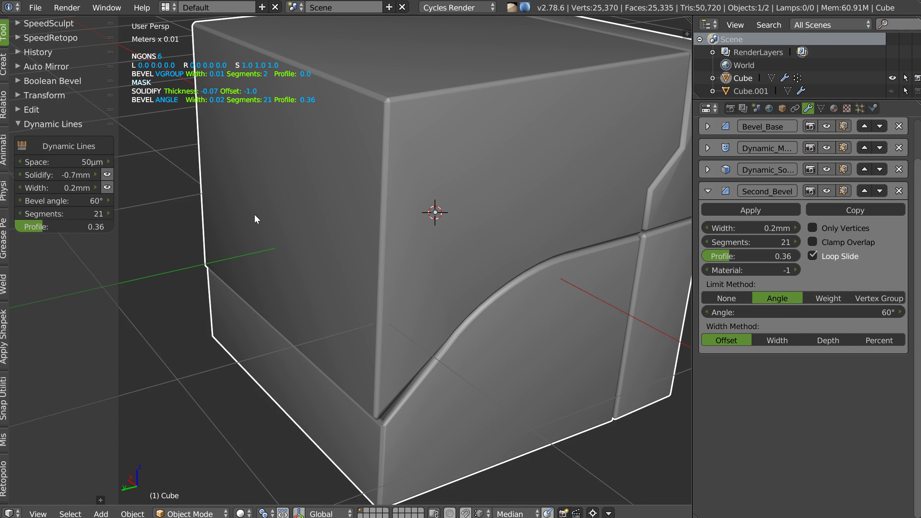
{"action": "middle_click_drag", "start_coordinate": [258, 213], "coordinate": [259, 216]}
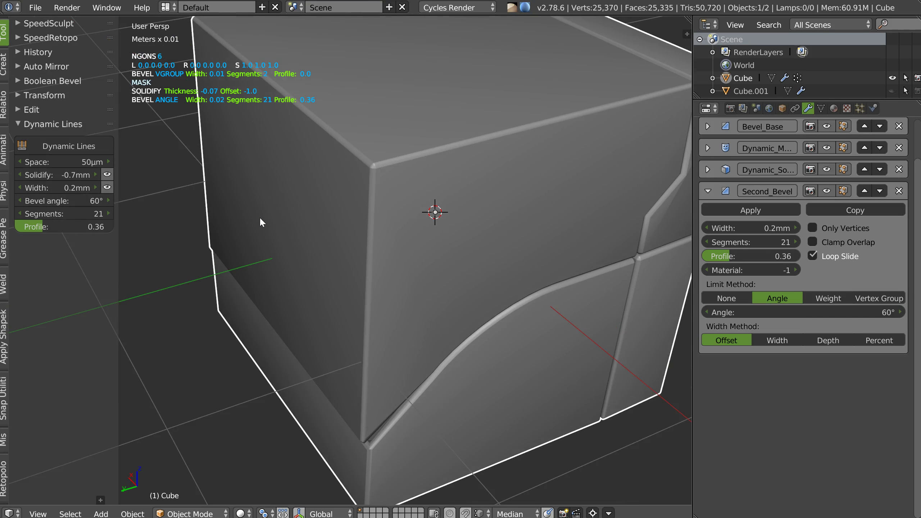
{"action": "scroll", "coordinate": [261, 219], "scroll_direction": "down", "scroll_amount": 3}
{"action": "scroll", "coordinate": [284, 209], "scroll_direction": "up", "scroll_amount": 3}
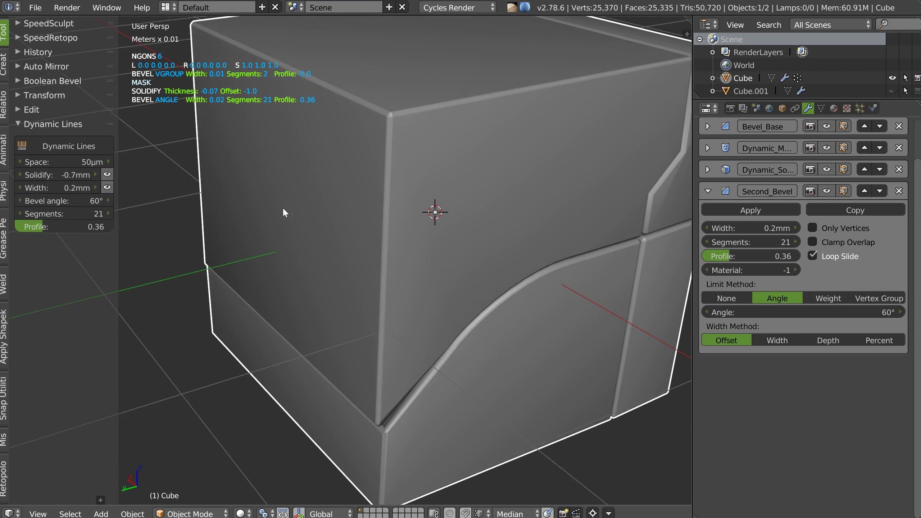
{"action": "left_click", "coordinate": [707, 191]}
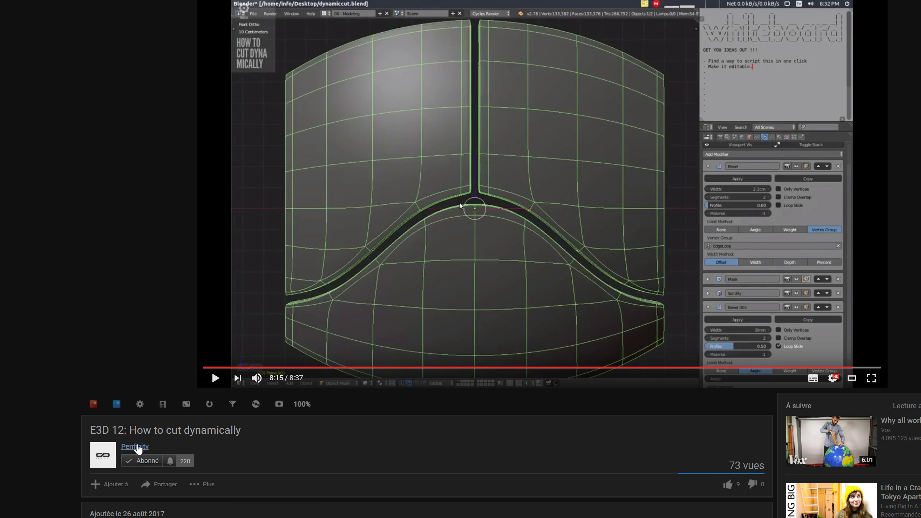
Step: Open the Penfinity channel page from the video and browse its activity feed
{"action": "left_click", "coordinate": [296, 462]}
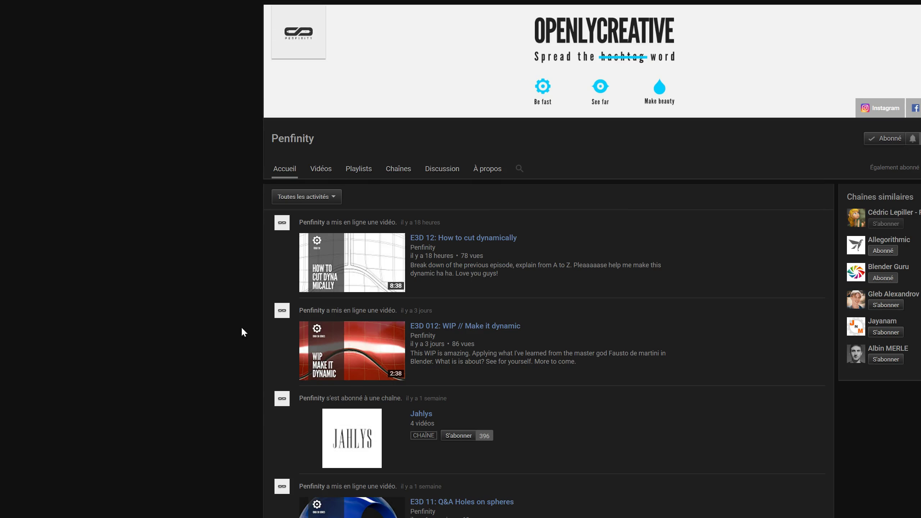
{"action": "scroll", "coordinate": [345, 328], "scroll_direction": "down", "scroll_amount": 5}
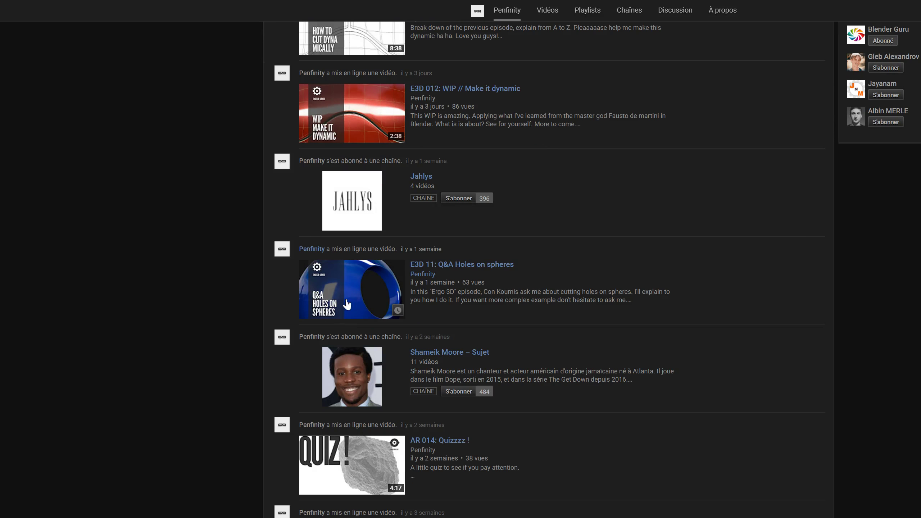
{"action": "scroll", "coordinate": [433, 313], "scroll_direction": "down", "scroll_amount": 1}
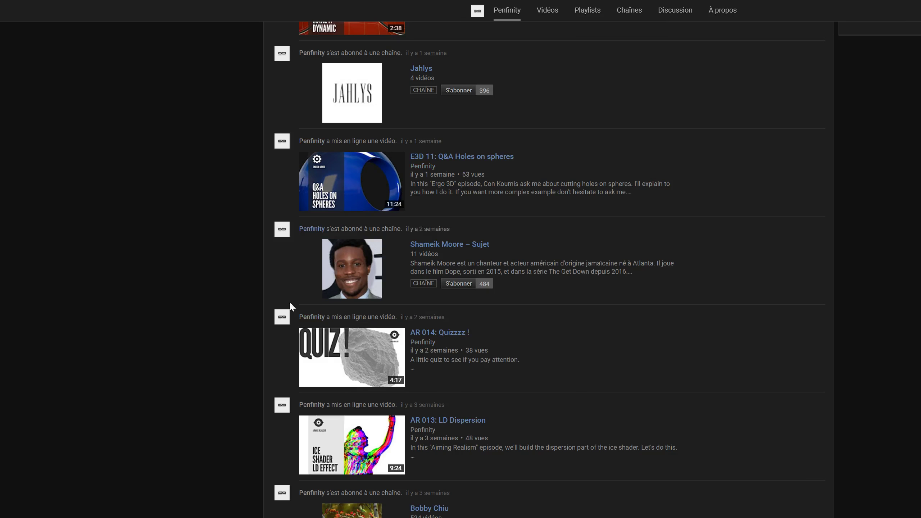
{"action": "scroll", "coordinate": [433, 313], "scroll_direction": "down", "scroll_amount": 4}
{"action": "scroll", "coordinate": [460, 305], "scroll_direction": "down", "scroll_amount": 5}
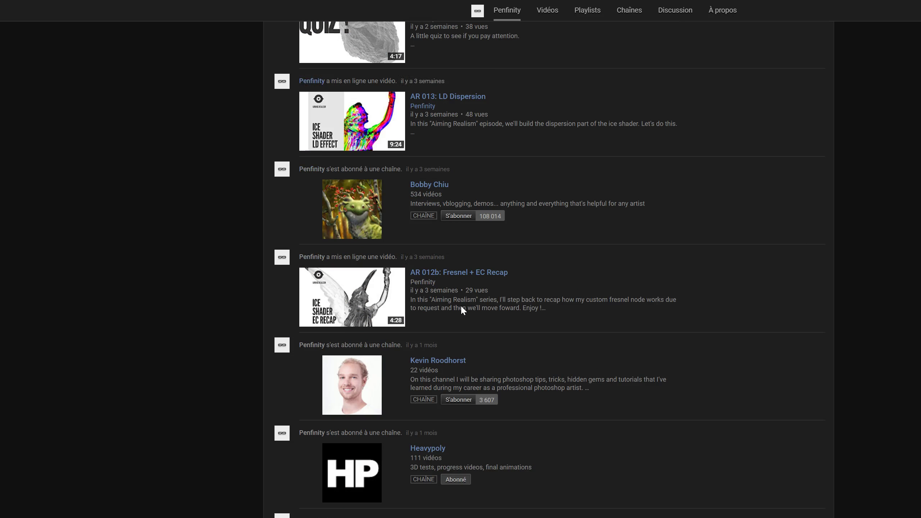
{"action": "scroll", "coordinate": [416, 302], "scroll_direction": "down", "scroll_amount": 6}
{"action": "scroll", "coordinate": [248, 296], "scroll_direction": "down", "scroll_amount": 5}
{"action": "scroll", "coordinate": [248, 296], "scroll_direction": "down", "scroll_amount": 5}
{"action": "scroll", "coordinate": [248, 296], "scroll_direction": "down", "scroll_amount": 5}
{"action": "scroll", "coordinate": [249, 297], "scroll_direction": "up", "scroll_amount": 9}
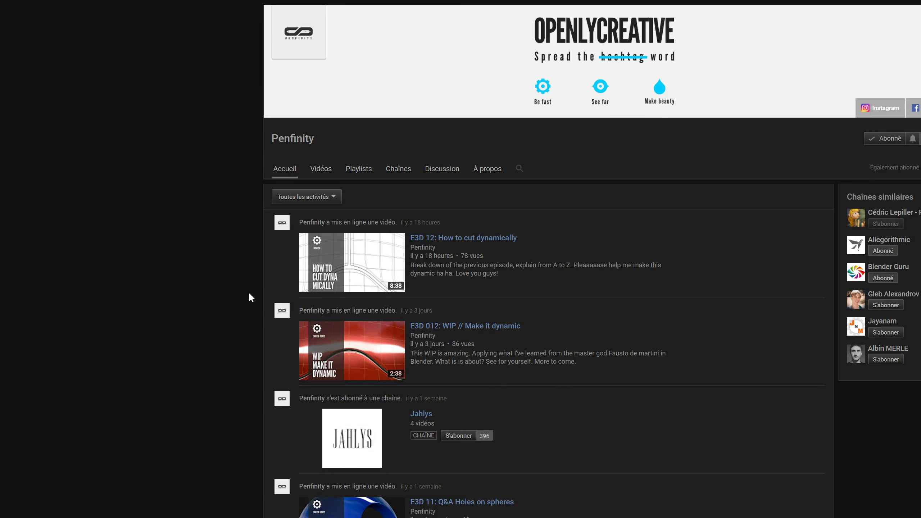